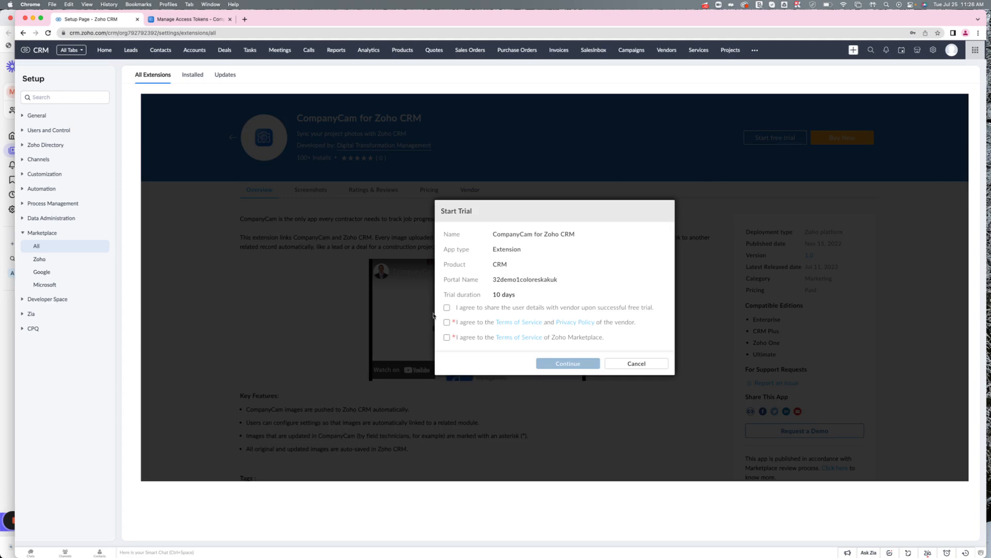
Accept all three trial agreements and start the CompanyCam for Zoho CRM free trial.
{"action": "left_click", "coordinate": [446, 307]}
{"action": "left_click", "coordinate": [447, 321]}
{"action": "left_click", "coordinate": [446, 337]}
{"action": "left_click", "coordinate": [569, 364]}
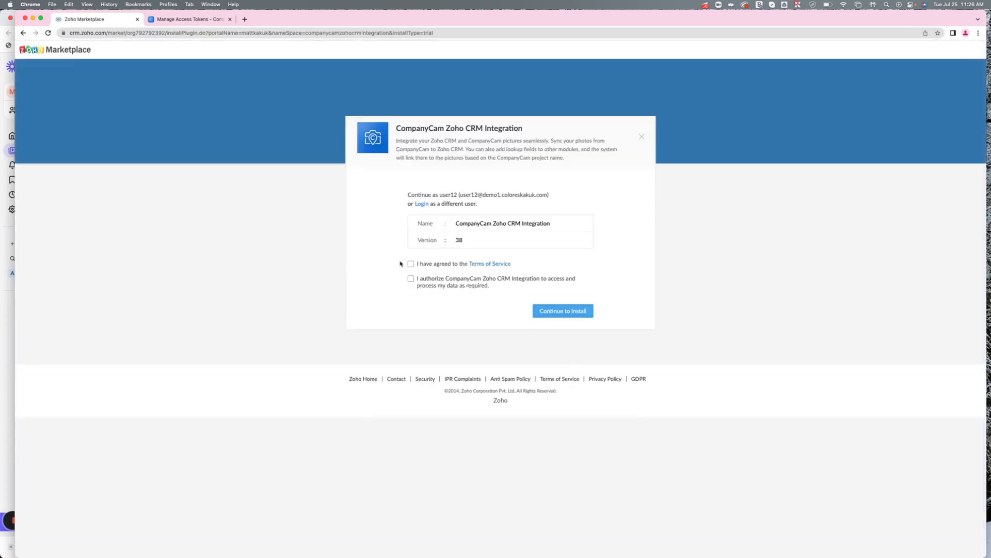
Agree to the Terms of Service and authorization, then install the integration for all users.
{"action": "left_click", "coordinate": [411, 264]}
{"action": "left_click", "coordinate": [411, 279]}
{"action": "left_click", "coordinate": [572, 317]}
{"action": "left_click", "coordinate": [443, 228]}
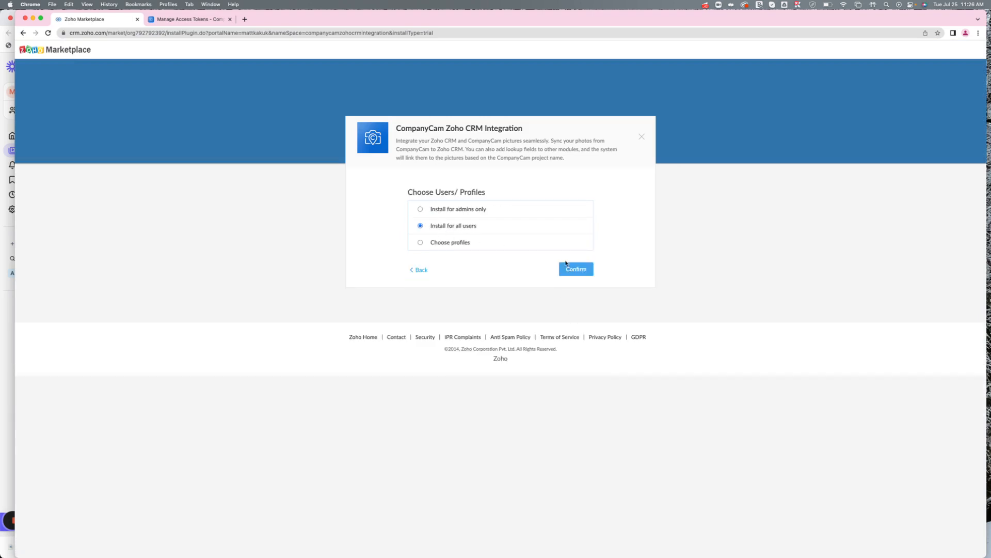
{"action": "left_click", "coordinate": [588, 273]}
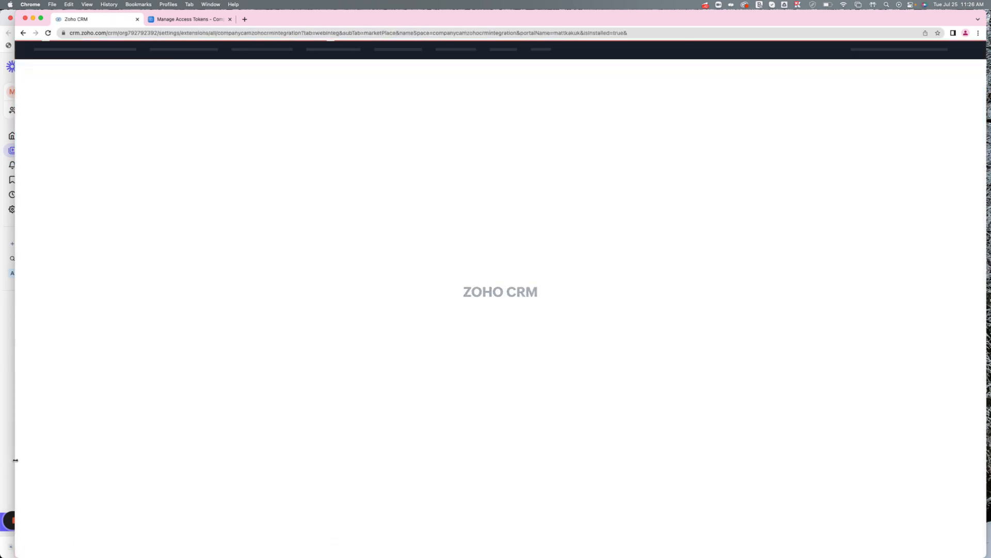
{"action": "left_click_drag", "start_coordinate": [16, 461], "coordinate": [33, 462]}
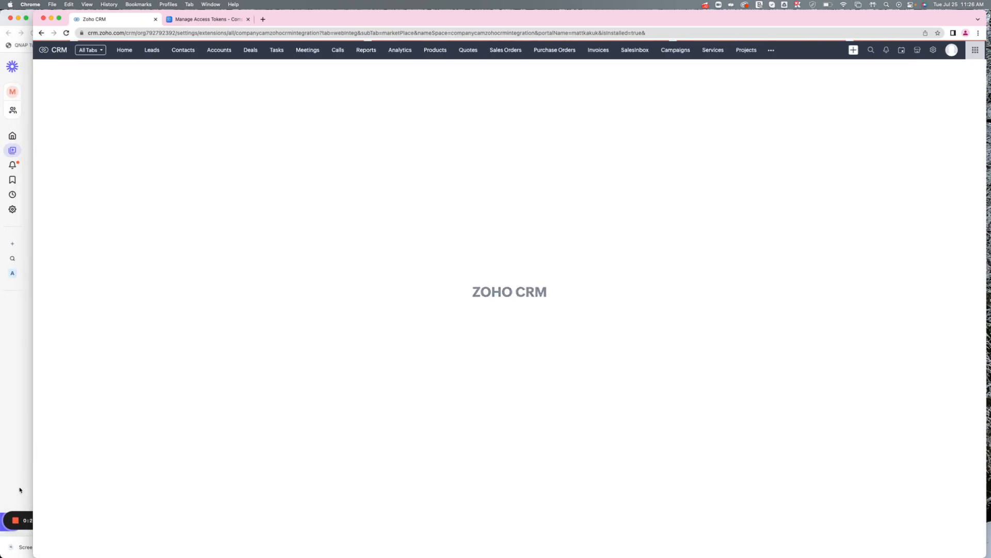
{"action": "left_click", "coordinate": [20, 489]}
{"action": "left_click", "coordinate": [51, 519]}
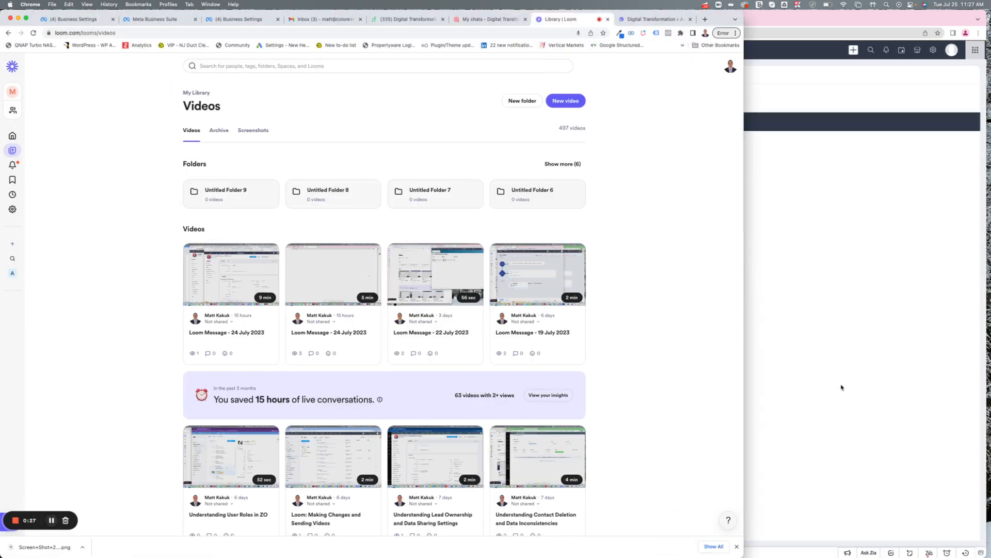
{"action": "left_click", "coordinate": [841, 387]}
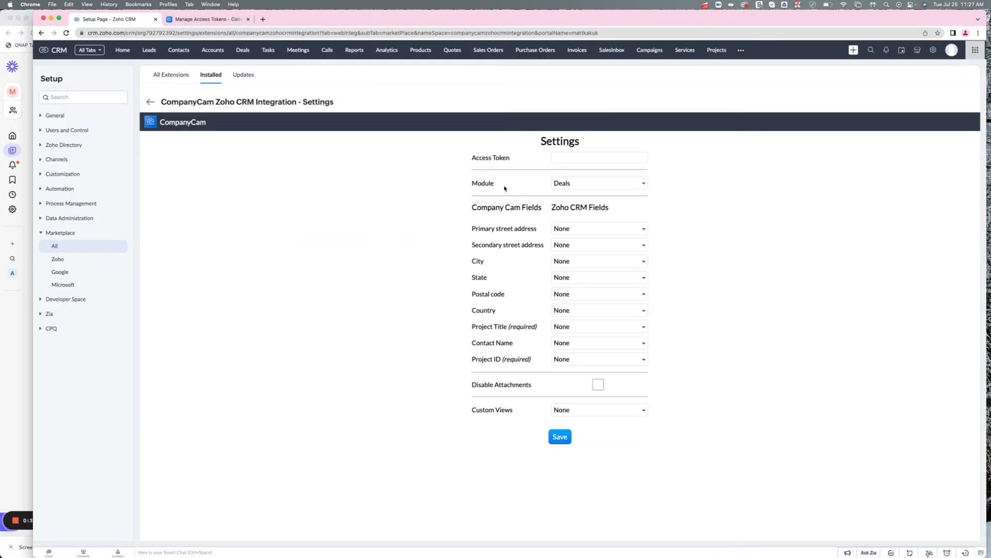
In CompanyCam's Access Tokens page, create a new access token for the Zoho by DTM application.
{"action": "left_click", "coordinate": [213, 19]}
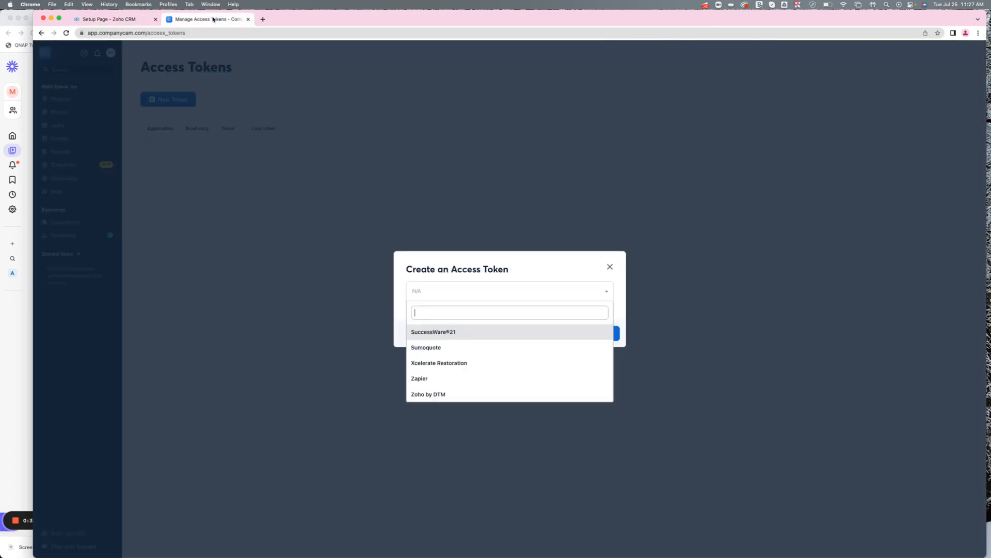
{"action": "left_click", "coordinate": [607, 270]}
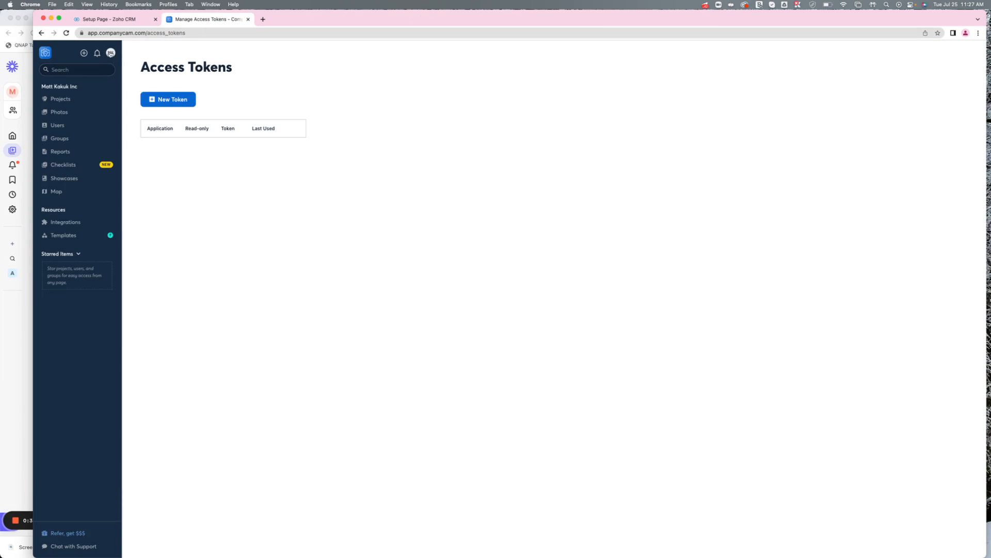
{"action": "left_click", "coordinate": [110, 54]}
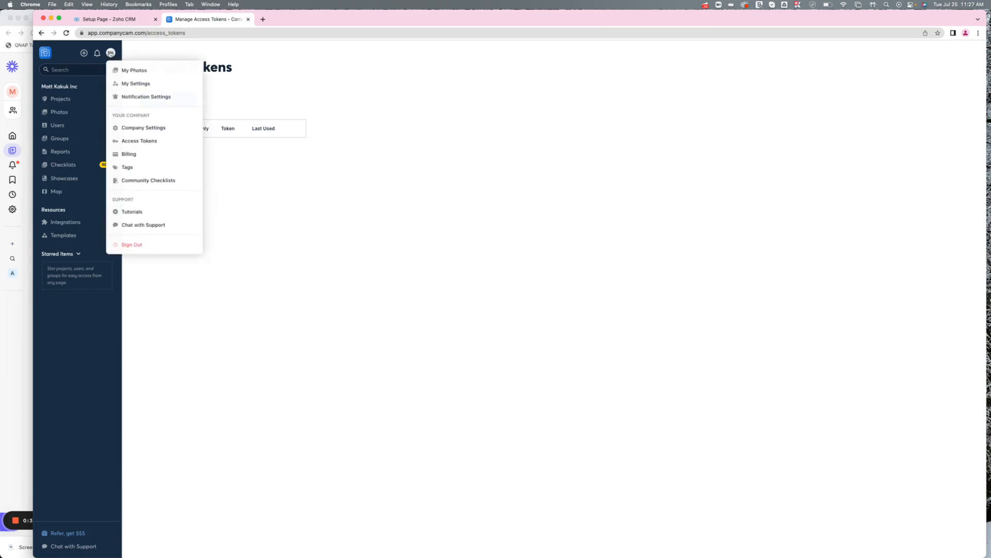
{"action": "left_click", "coordinate": [127, 141]}
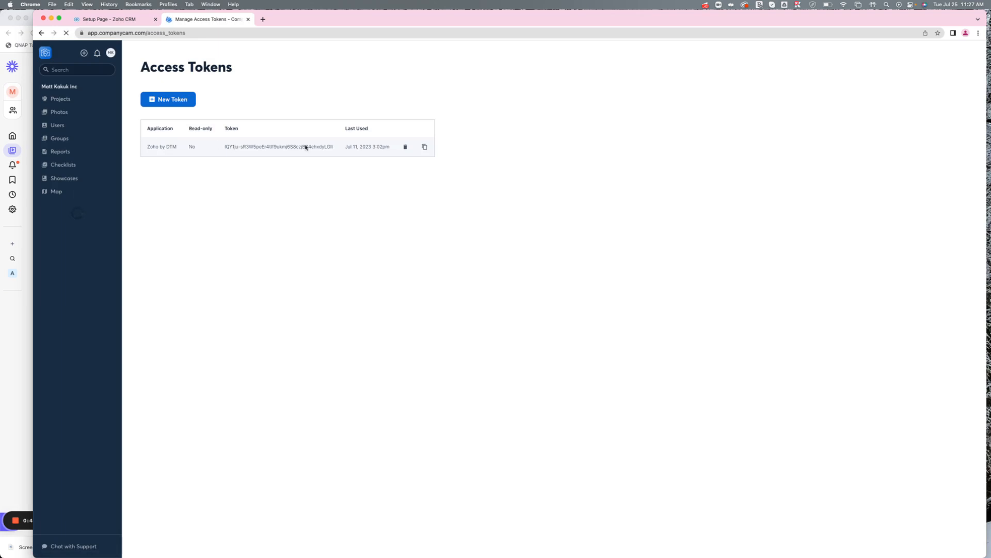
{"action": "left_click", "coordinate": [170, 100]}
{"action": "left_click", "coordinate": [470, 297]}
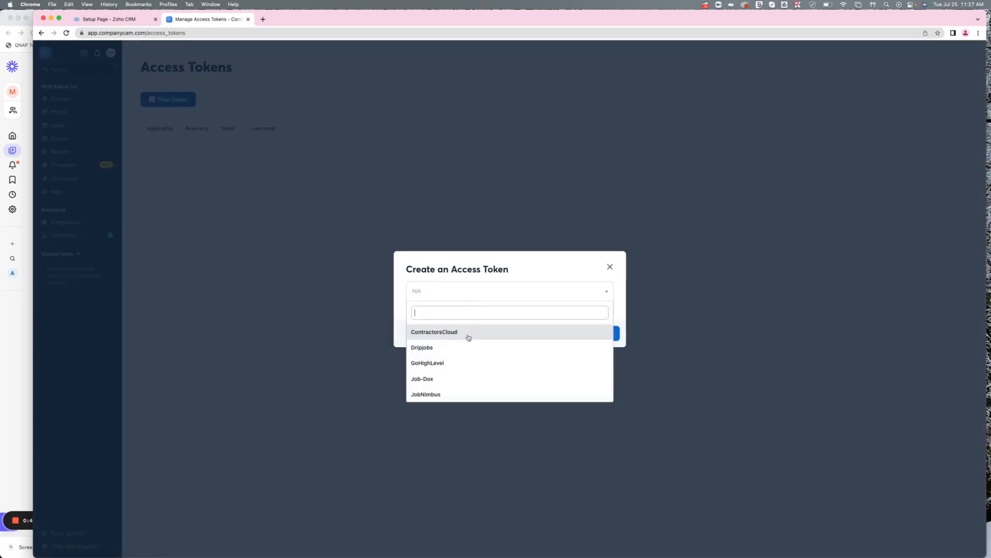
{"action": "scroll", "coordinate": [470, 341], "scroll_direction": "down", "scroll_amount": 10}
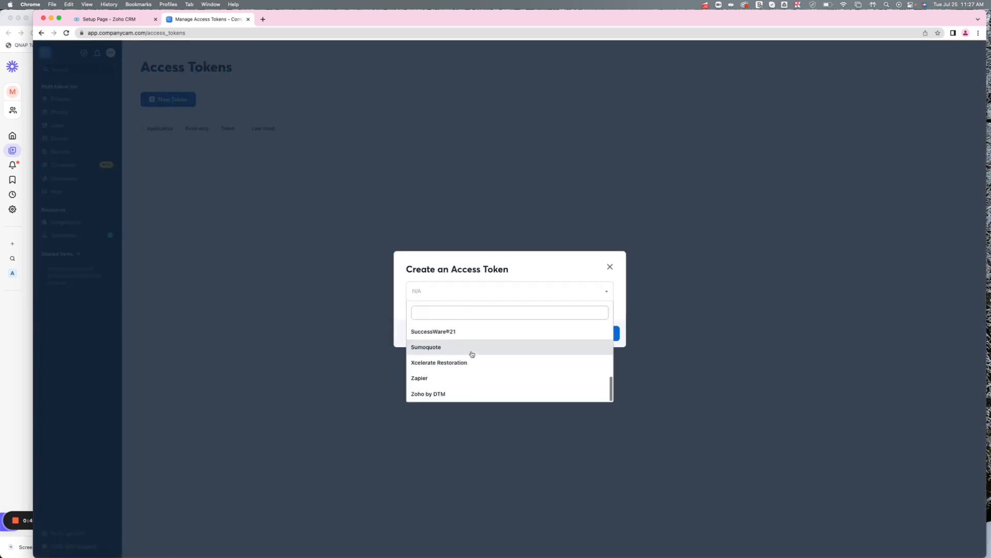
{"action": "left_click", "coordinate": [451, 394]}
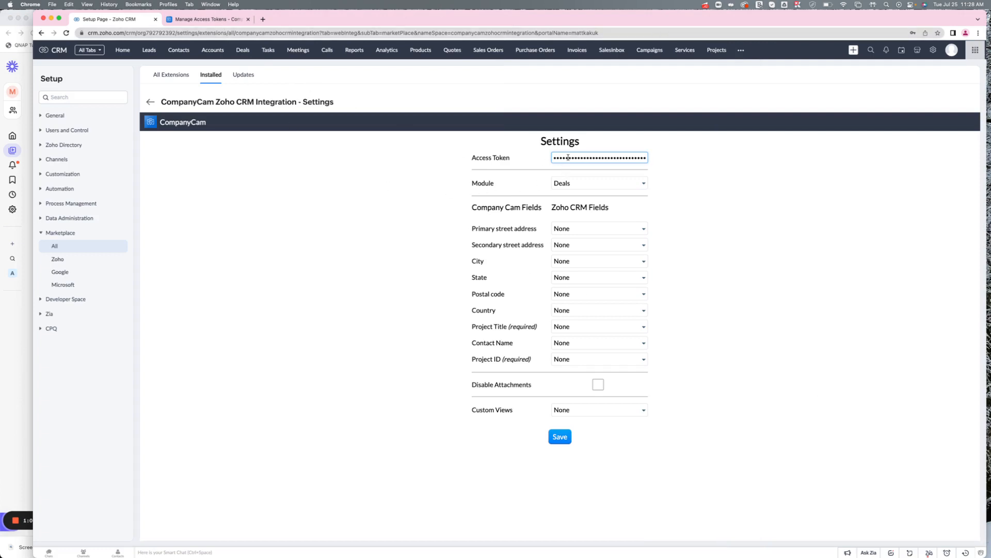
Check the filled Access Token field and set the integration's module to Deals.
{"action": "double_click", "coordinate": [590, 157]}
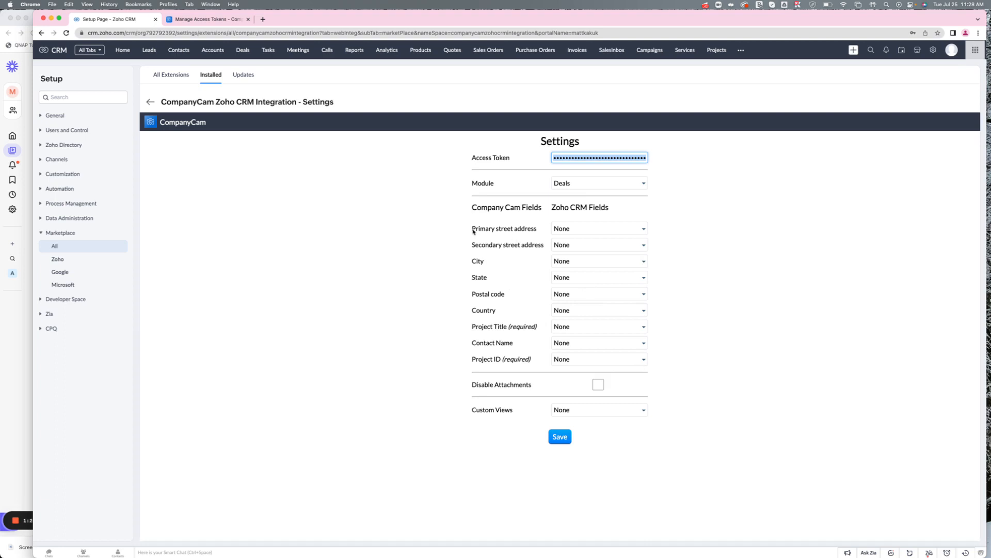
{"action": "left_click", "coordinate": [562, 184]}
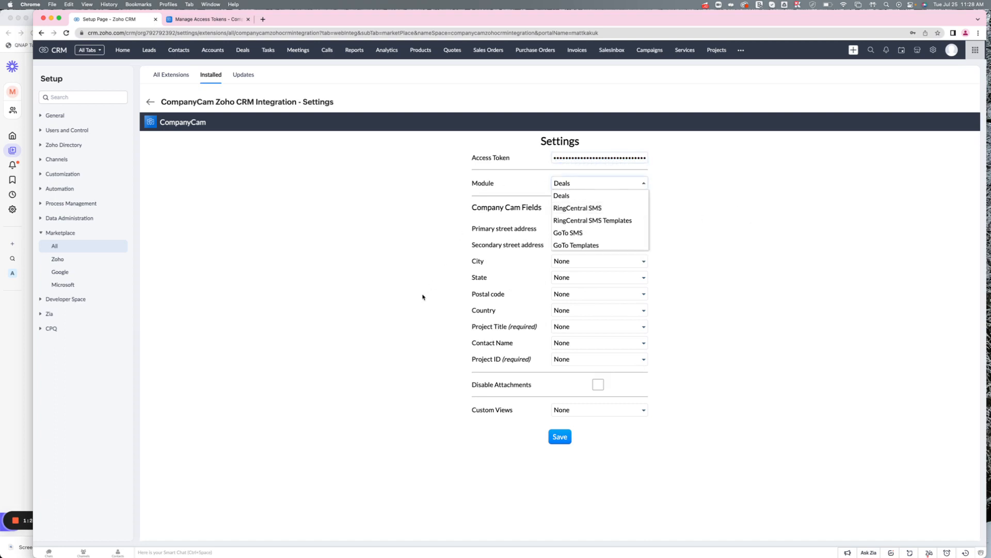
{"action": "left_click", "coordinate": [578, 196]}
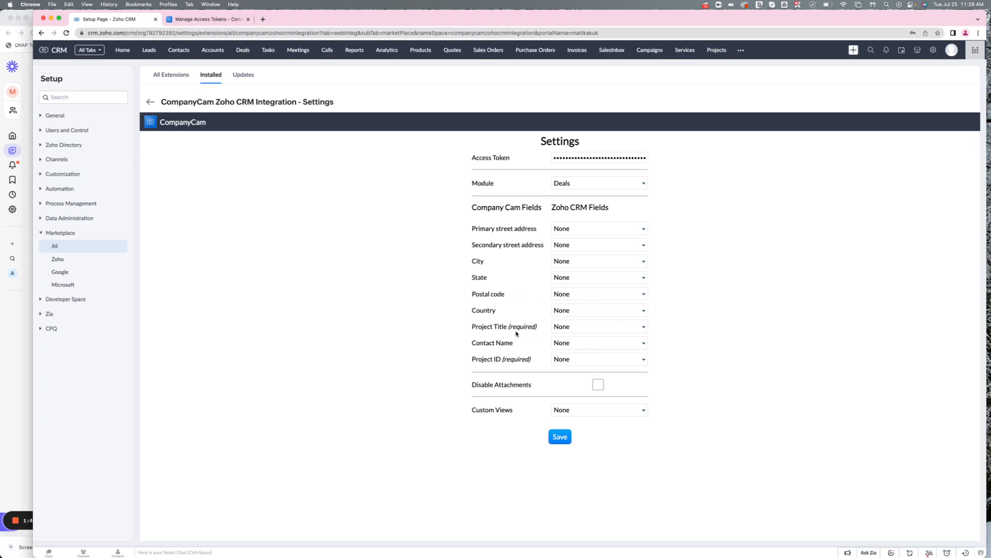
Map Project Title to Deal_Name and Project ID to the companycamzohocrmintegration__CC_Project_ID field.
{"action": "left_click", "coordinate": [567, 329]}
{"action": "left_click", "coordinate": [644, 385]}
{"action": "left_click", "coordinate": [581, 363]}
{"action": "scroll", "coordinate": [596, 405], "scroll_direction": "down", "scroll_amount": 3}
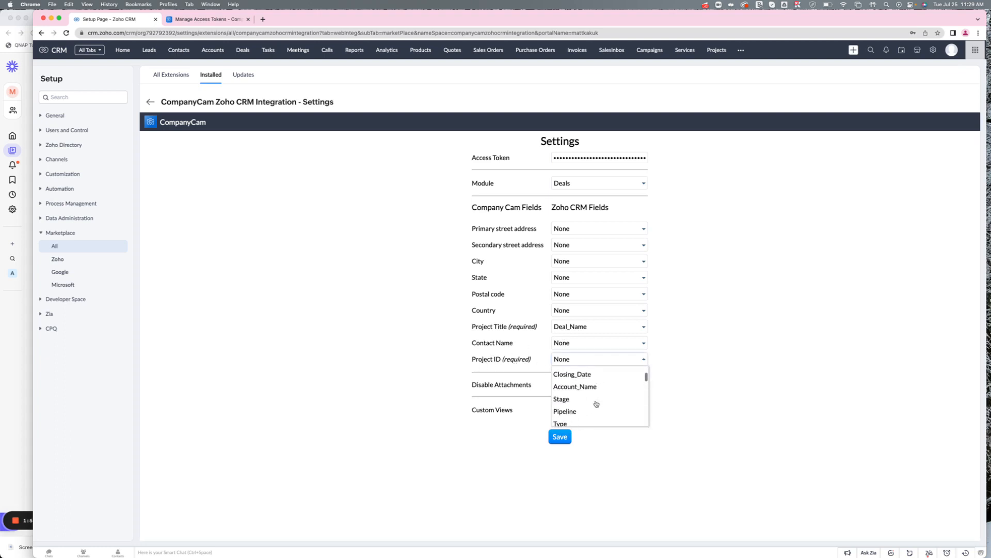
{"action": "scroll", "coordinate": [597, 403], "scroll_direction": "down", "scroll_amount": 5}
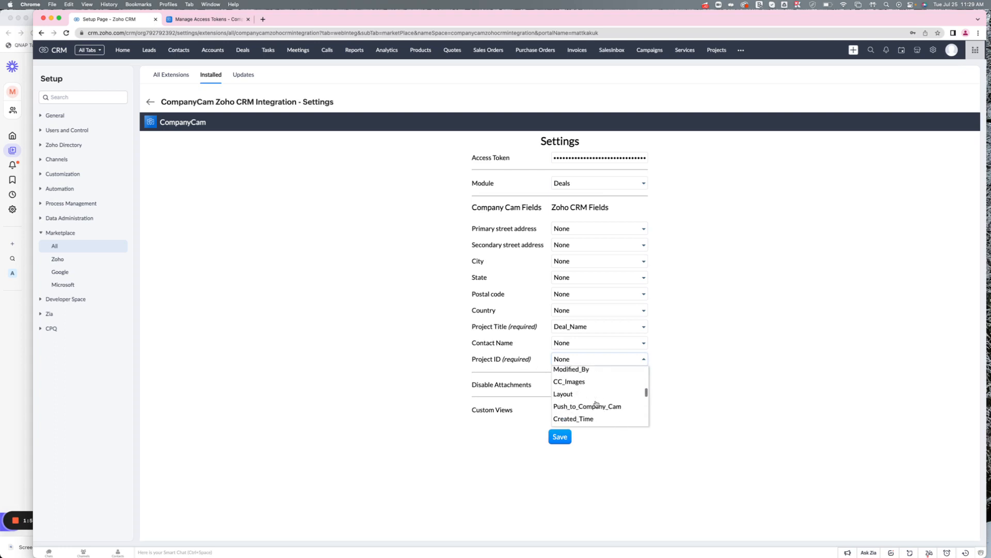
{"action": "scroll", "coordinate": [596, 404], "scroll_direction": "down", "scroll_amount": 5}
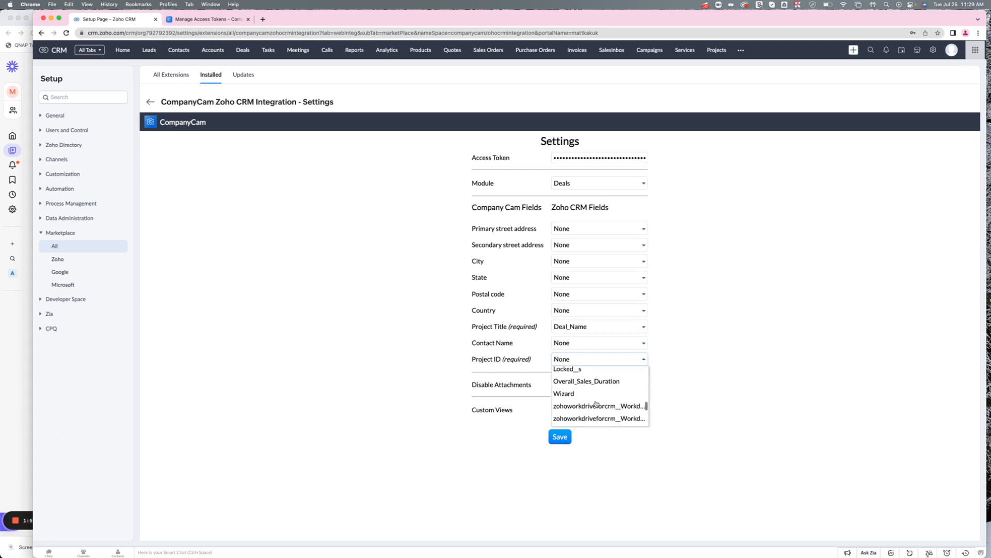
{"action": "scroll", "coordinate": [595, 404], "scroll_direction": "down", "scroll_amount": 3}
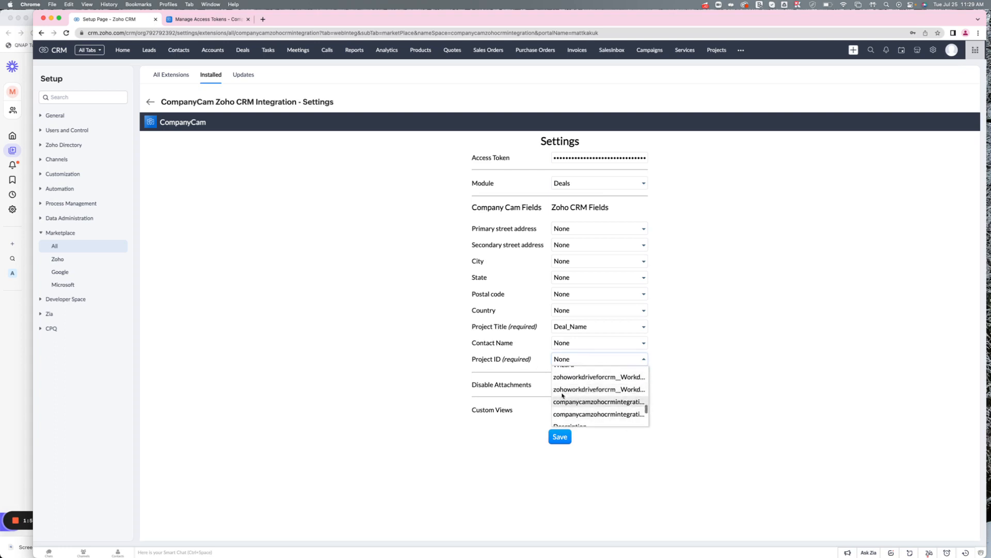
{"action": "left_click", "coordinate": [624, 402]}
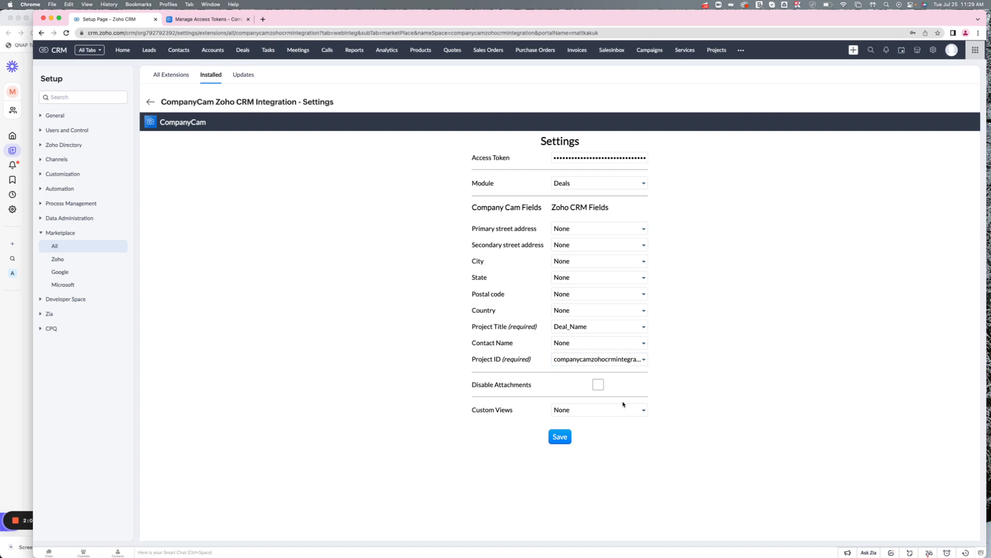
Set the Custom Views option to My Deals.
{"action": "left_click", "coordinate": [586, 412]}
{"action": "scroll", "coordinate": [579, 468], "scroll_direction": "down", "scroll_amount": 3}
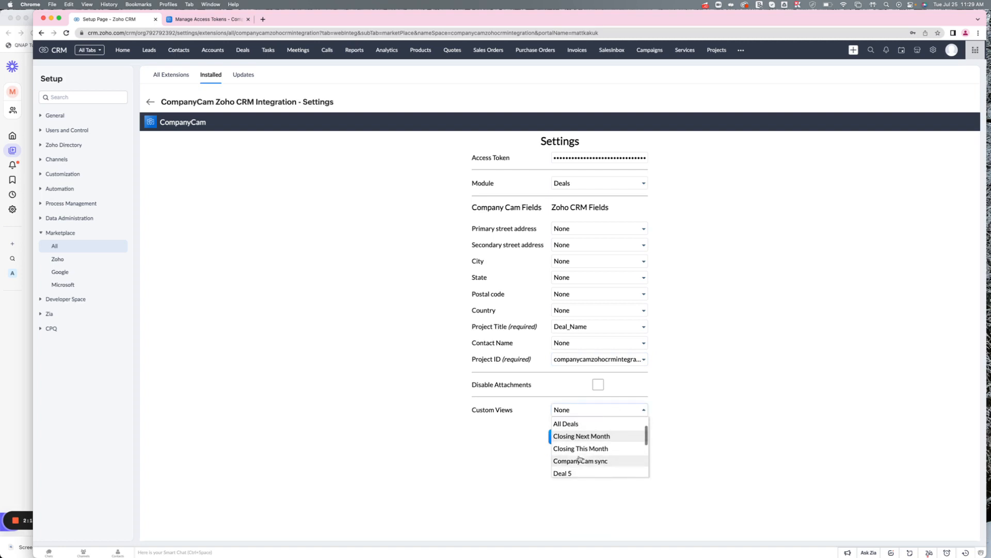
{"action": "scroll", "coordinate": [580, 464], "scroll_direction": "down", "scroll_amount": 1}
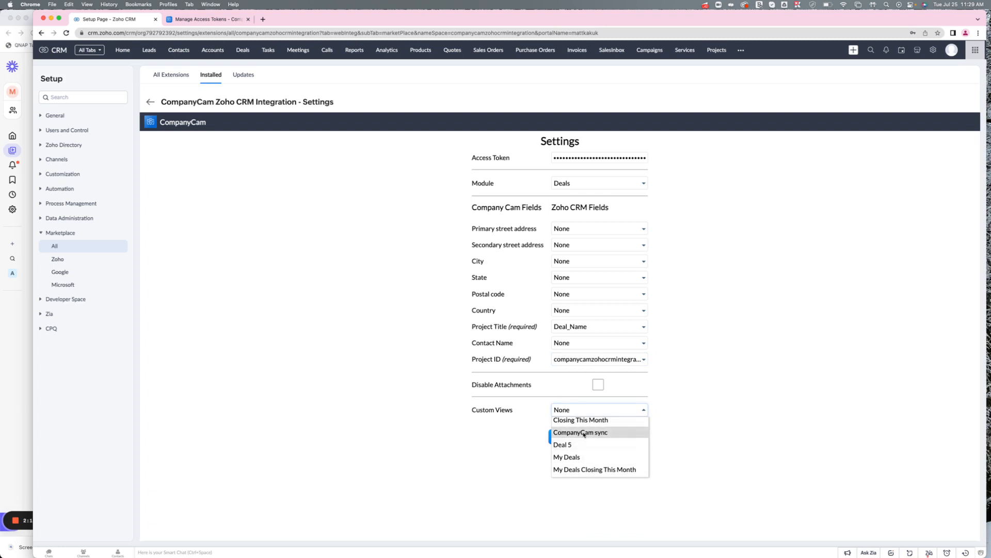
{"action": "left_click", "coordinate": [581, 457]}
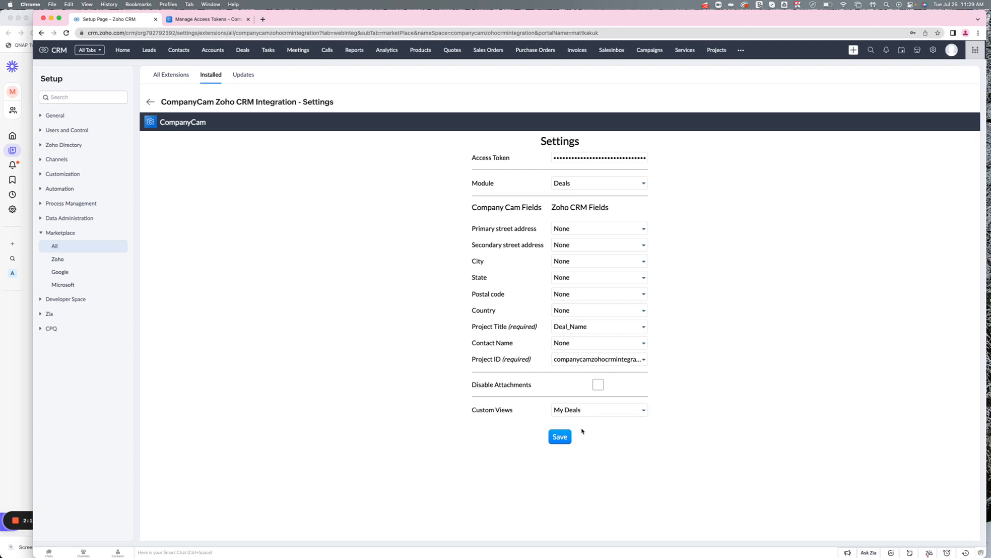
Set the Custom Views option to CompanyCam sync and save the integration settings.
{"action": "left_click", "coordinate": [578, 413]}
{"action": "scroll", "coordinate": [576, 445], "scroll_direction": "up", "scroll_amount": 3}
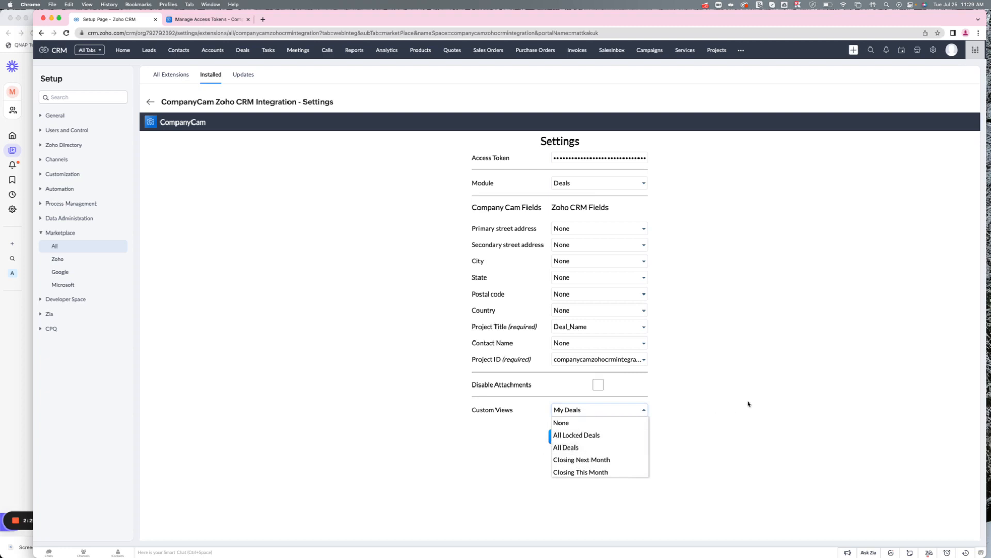
{"action": "scroll", "coordinate": [573, 452], "scroll_direction": "down", "scroll_amount": 3}
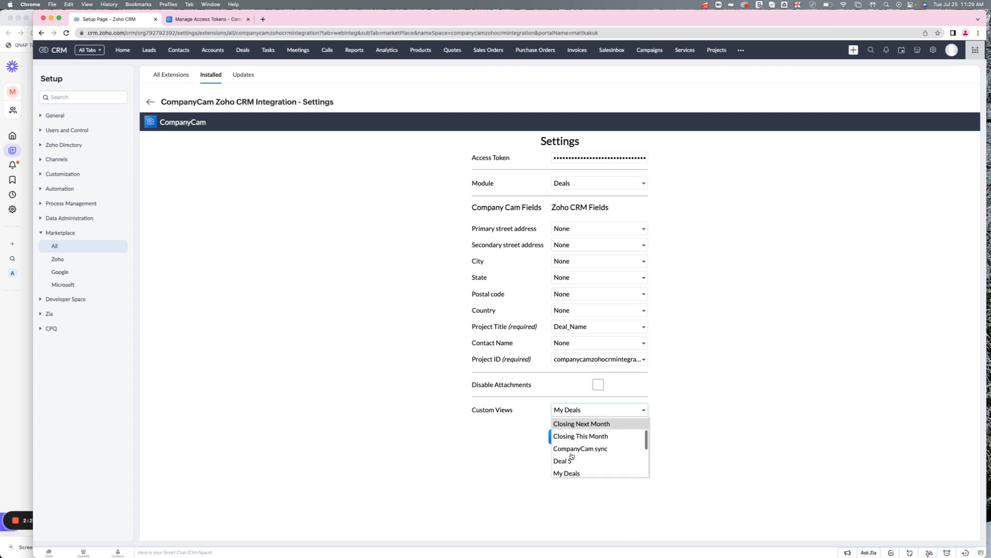
{"action": "scroll", "coordinate": [584, 450], "scroll_direction": "down", "scroll_amount": 1}
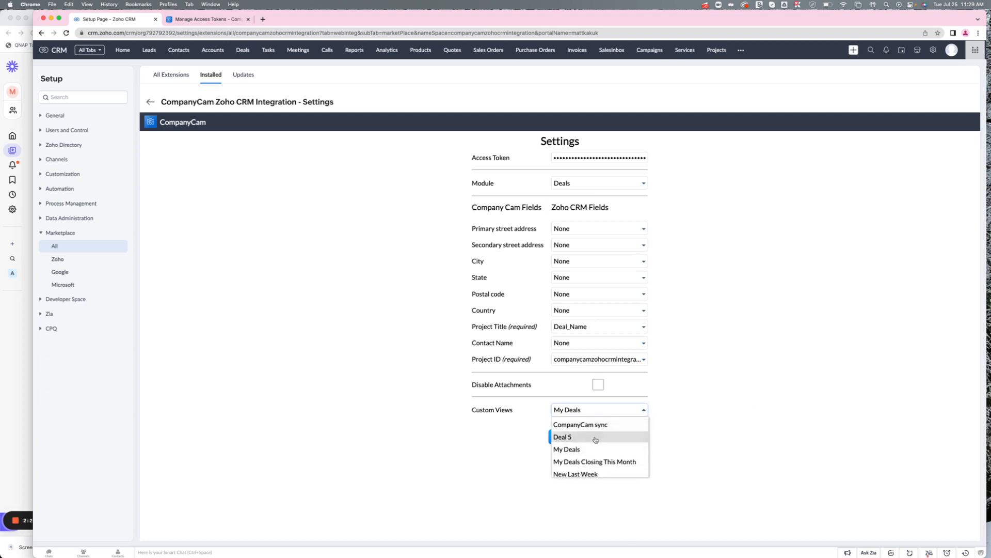
{"action": "scroll", "coordinate": [599, 440], "scroll_direction": "up", "scroll_amount": 1}
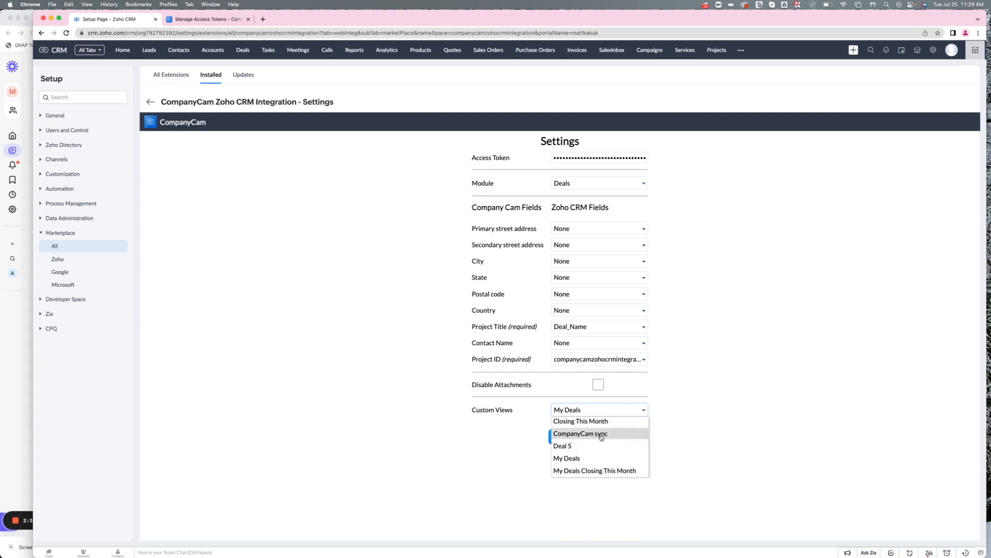
{"action": "left_click", "coordinate": [601, 437]}
{"action": "left_click", "coordinate": [559, 437]}
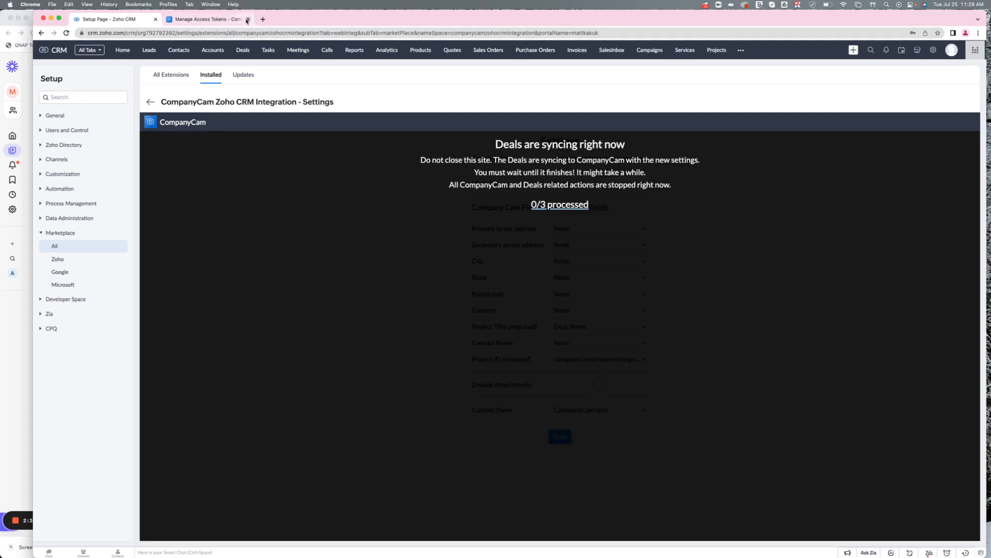
Close the CompanyCam tab and open companycam.com in a new browser tab.
{"action": "left_click", "coordinate": [248, 20]}
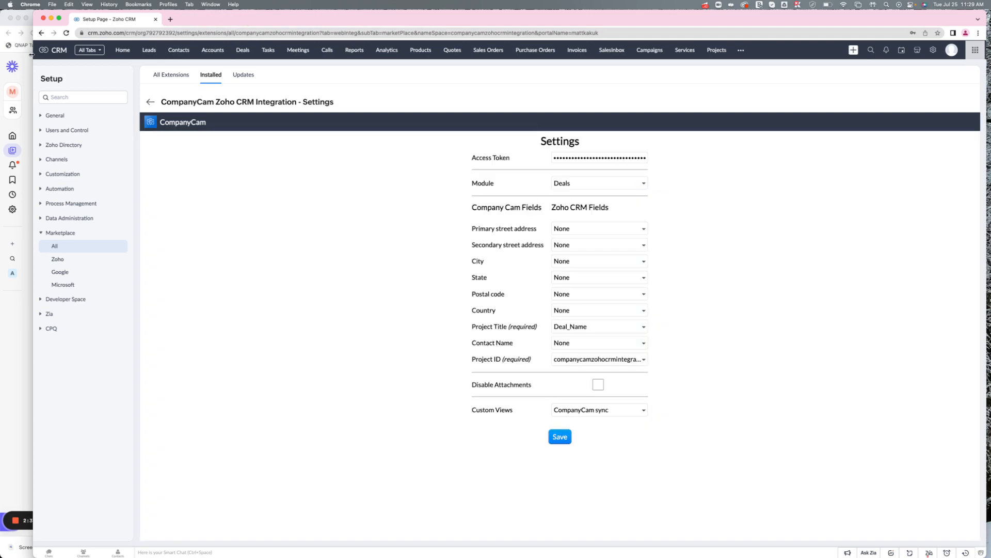
{"action": "left_click_drag", "start_coordinate": [32, 55], "coordinate": [50, 55]}
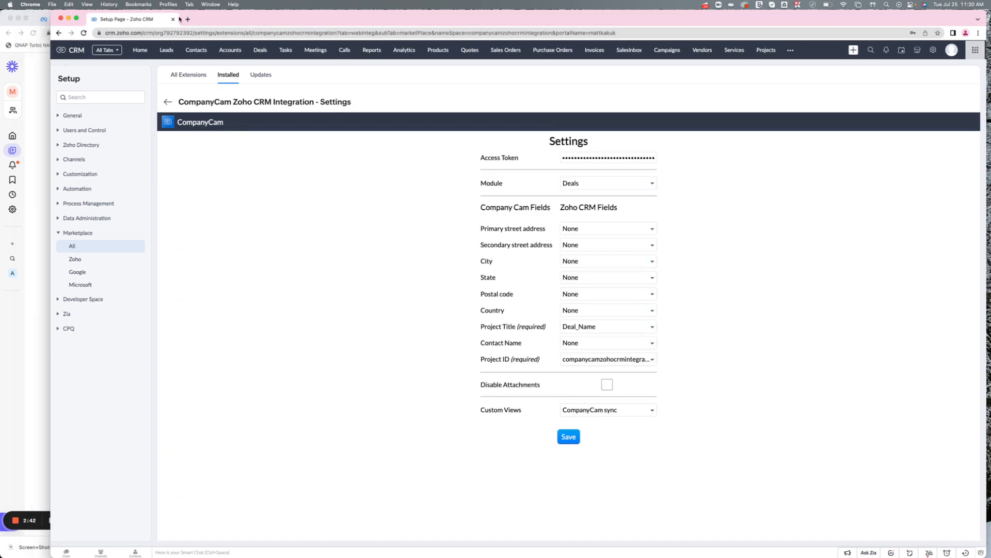
{"action": "left_click", "coordinate": [187, 19]}
{"action": "type", "text": "comp"}
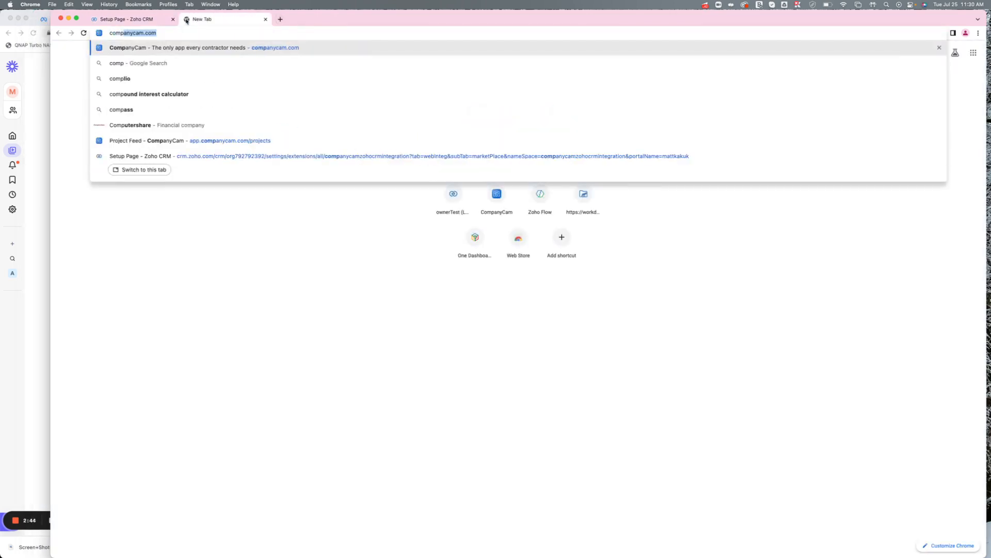
{"action": "key", "text": "Return"}
Open the Deals module and switch the list to the CompanyCam sync view.
{"action": "left_click", "coordinate": [132, 19]}
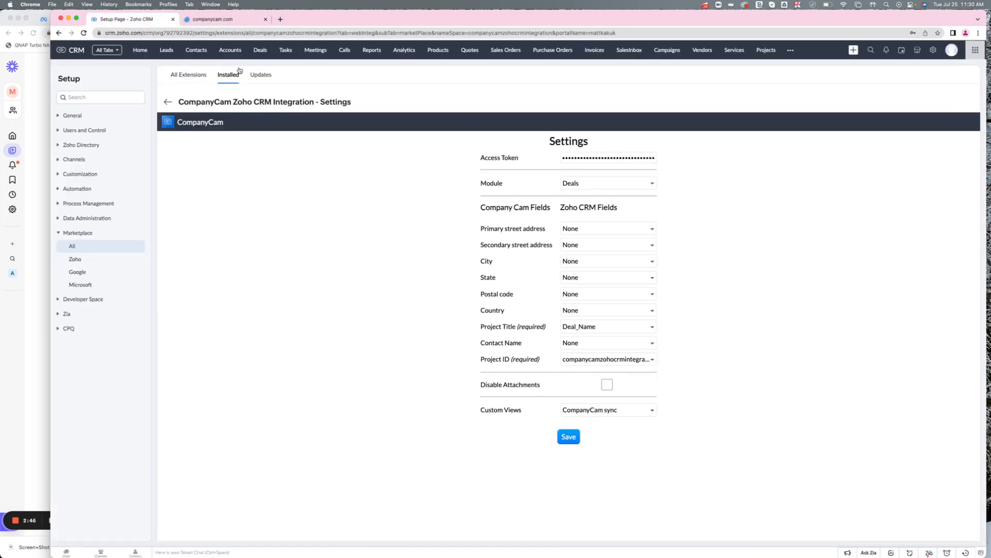
{"action": "left_click", "coordinate": [267, 50]}
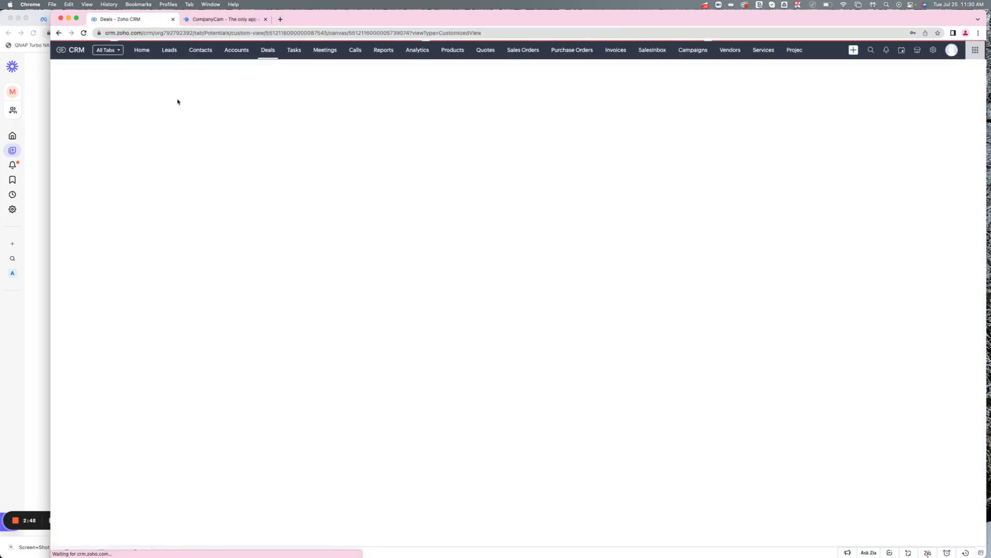
{"action": "left_click", "coordinate": [104, 71]}
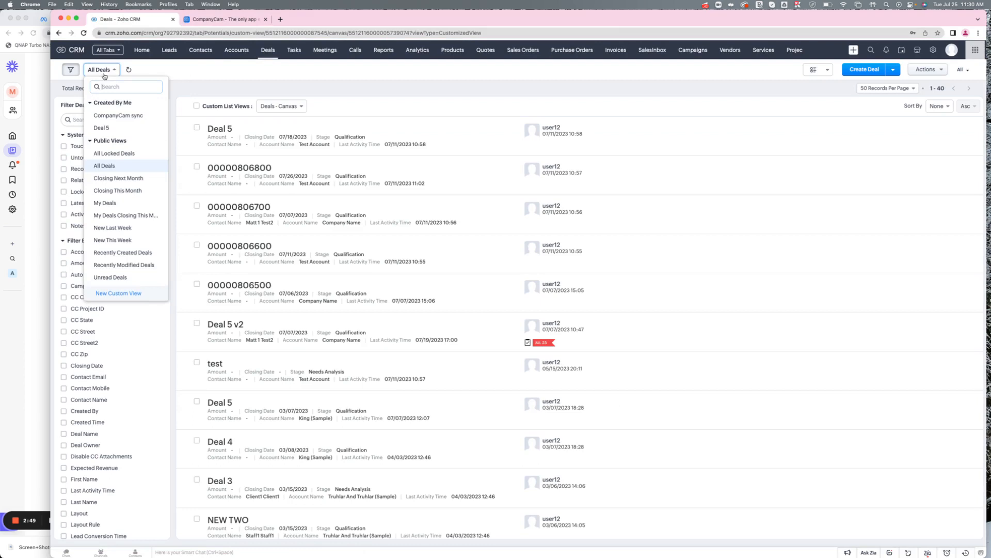
{"action": "left_click", "coordinate": [127, 122]}
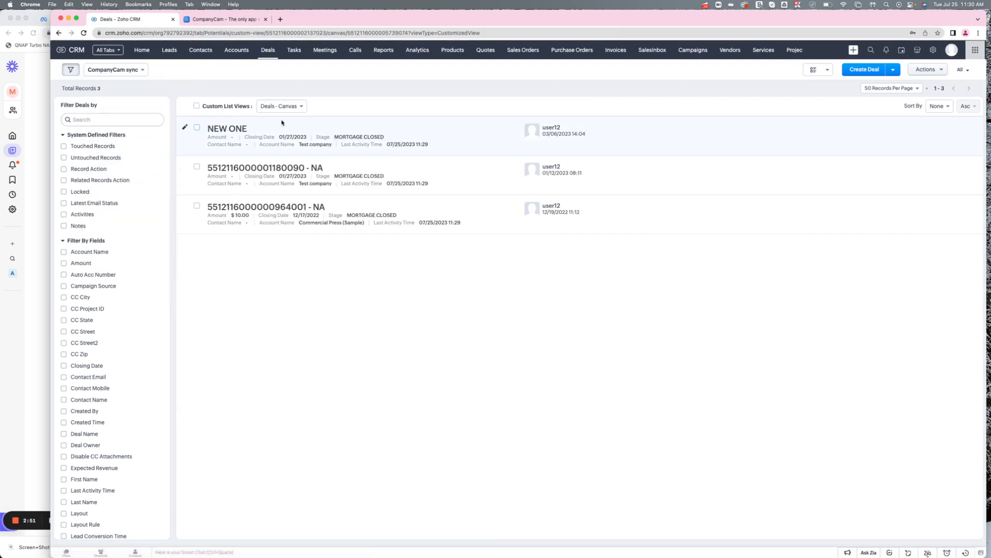
Switch to CompanyCam and review the Project Feed for the synced deals.
{"action": "left_click", "coordinate": [227, 19]}
{"action": "left_click", "coordinate": [913, 75]}
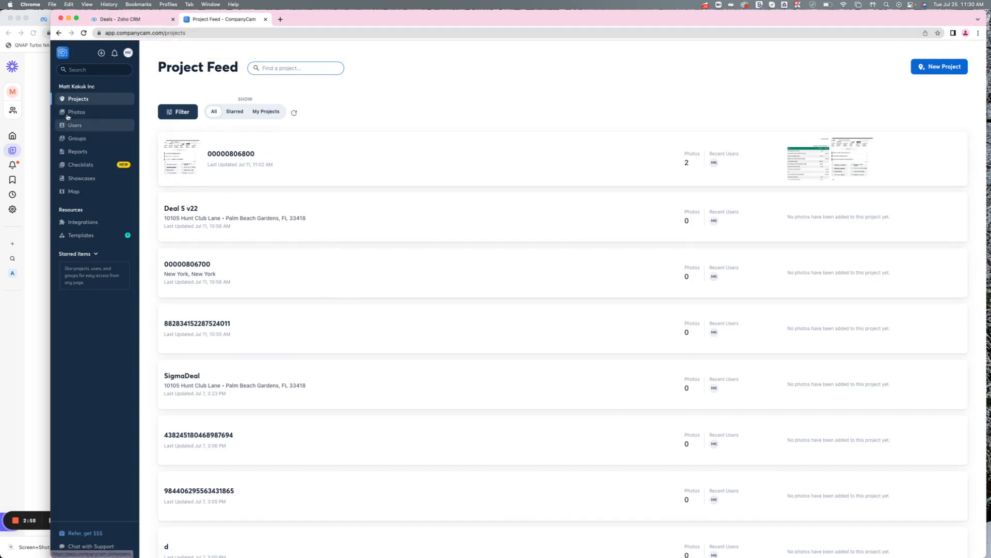
Open the NEW ONE deal in the CompanyCam sync view and review its CompanyCam fields, including CC Project ID.
{"action": "left_click", "coordinate": [141, 19]}
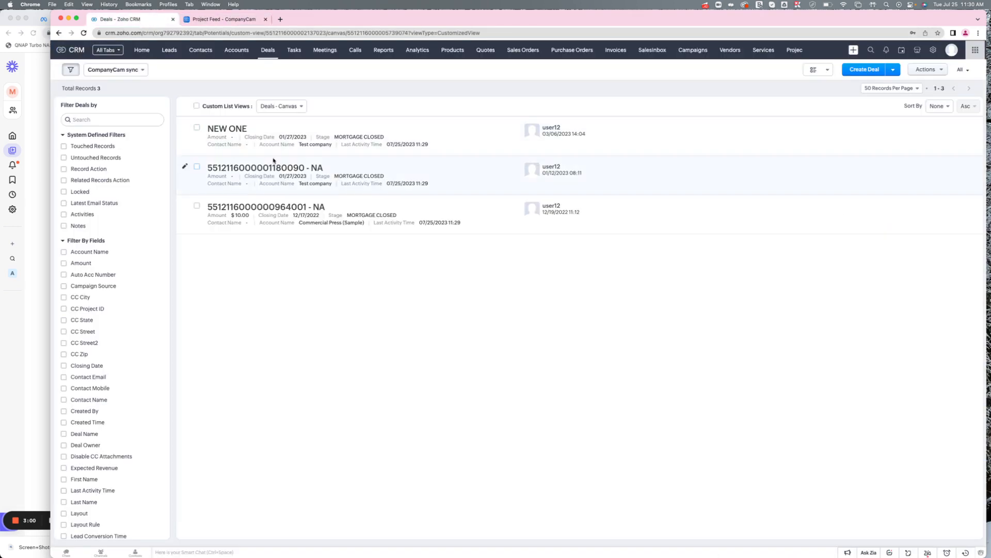
{"action": "left_click_drag", "start_coordinate": [209, 130], "coordinate": [242, 135]}
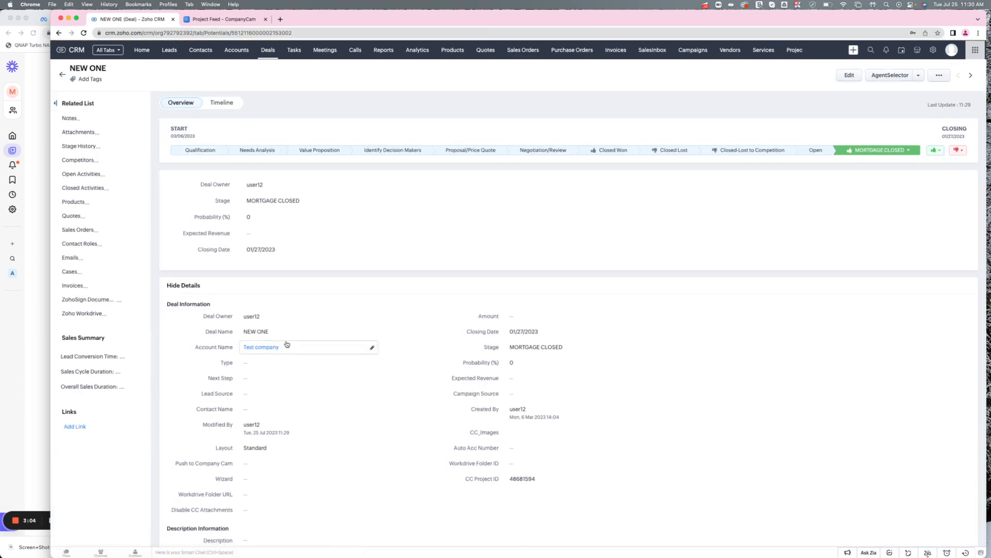
{"action": "scroll", "coordinate": [305, 401], "scroll_direction": "down", "scroll_amount": 3}
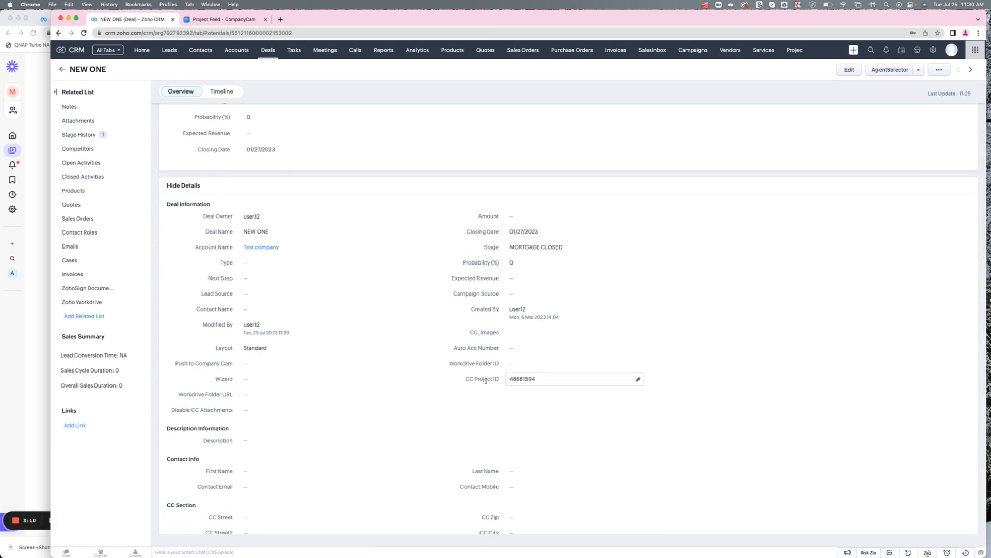
{"action": "scroll", "coordinate": [337, 334], "scroll_direction": "up", "scroll_amount": 3}
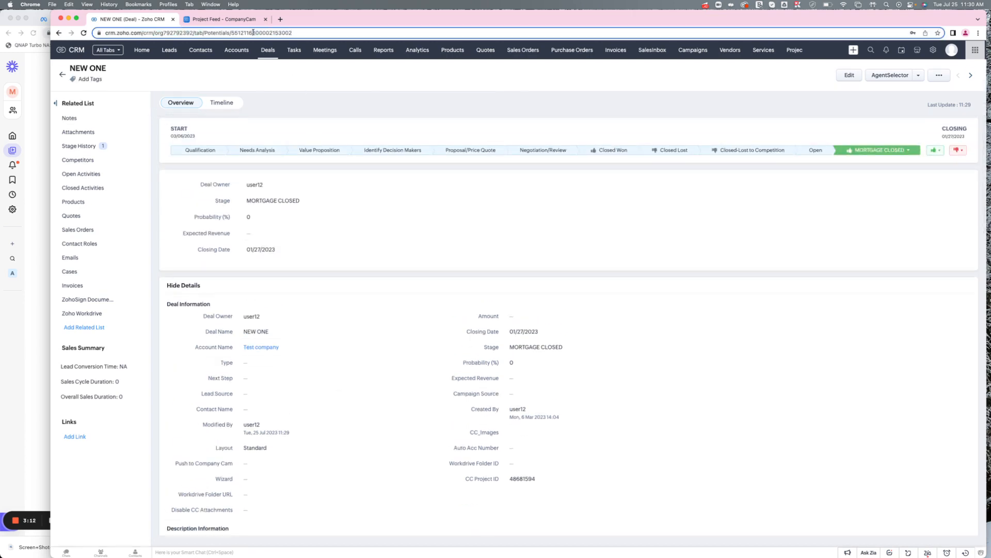
{"action": "left_click", "coordinate": [253, 33]}
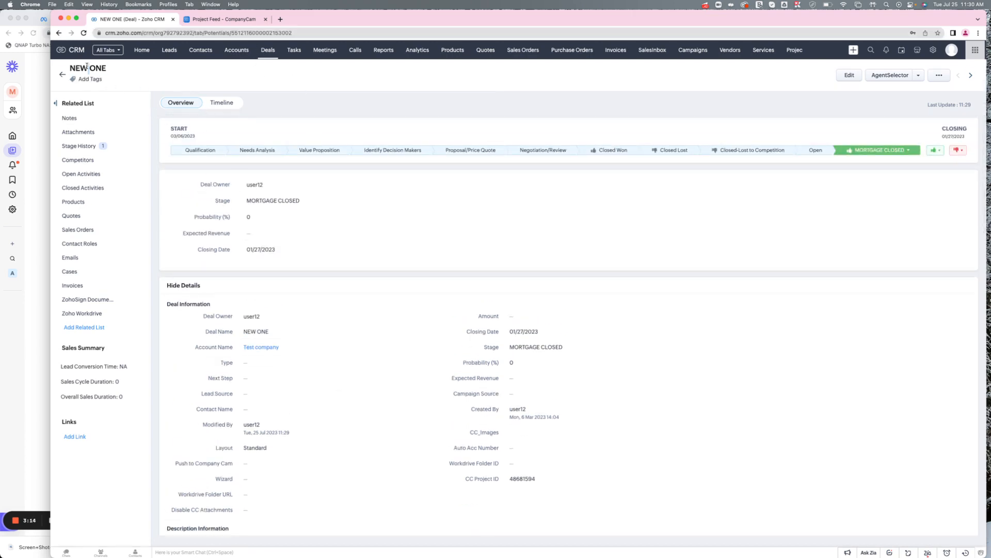
Copy the NEW ONE deal name and search for it in the CompanyCam Project Feed, opening the matching project.
{"action": "left_click_drag", "start_coordinate": [70, 67], "coordinate": [162, 74]}
{"action": "key", "text": "super+c"}
{"action": "key", "text": "ctrl+Tab"}
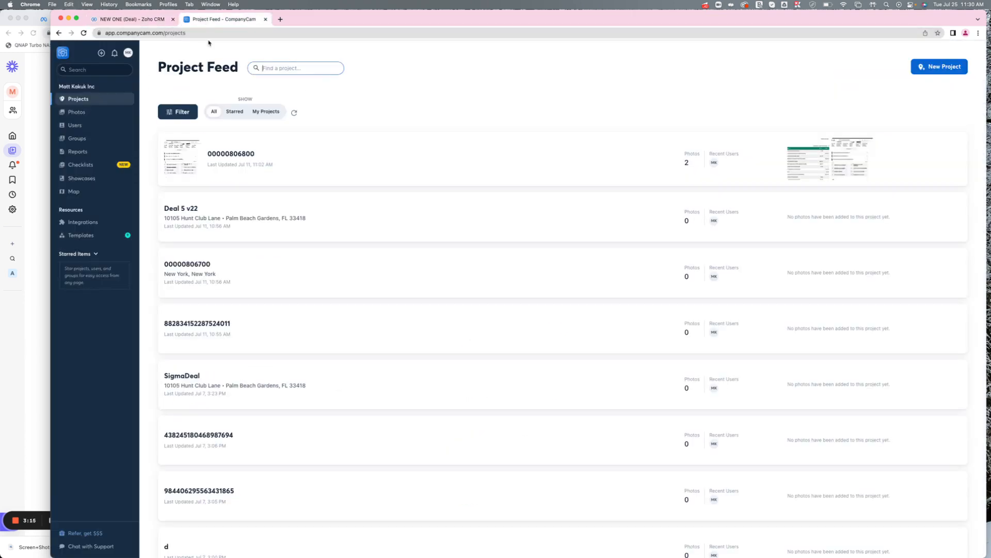
{"action": "left_click", "coordinate": [272, 66]}
{"action": "key", "text": "super+v"}
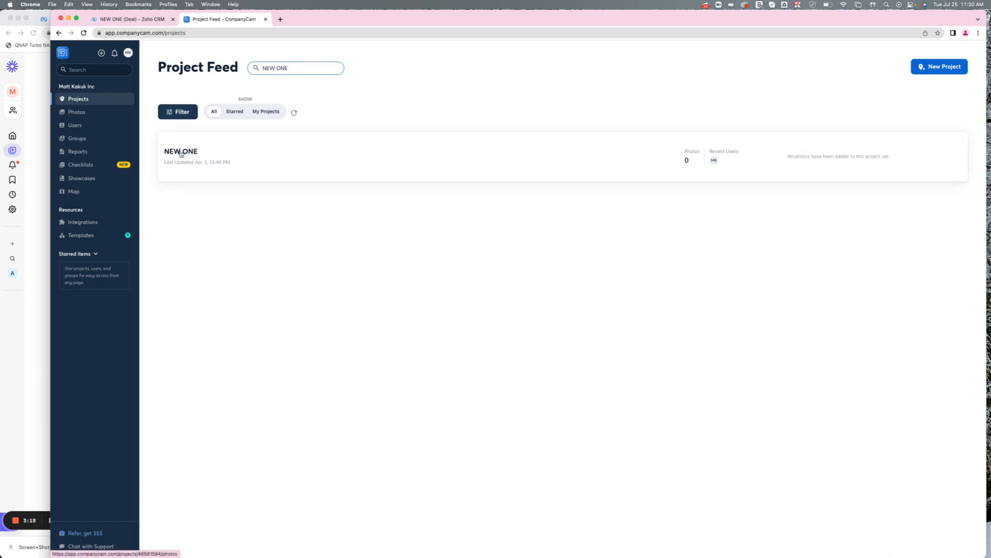
{"action": "left_click", "coordinate": [181, 153]}
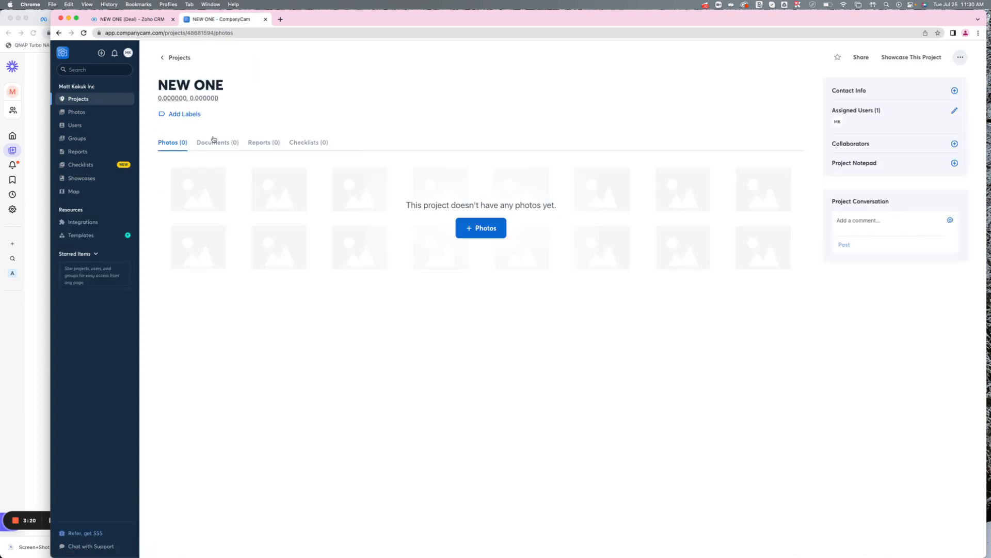
Upload a screenshot image from Downloads as a photo to the NEW ONE project.
{"action": "left_click", "coordinate": [483, 228]}
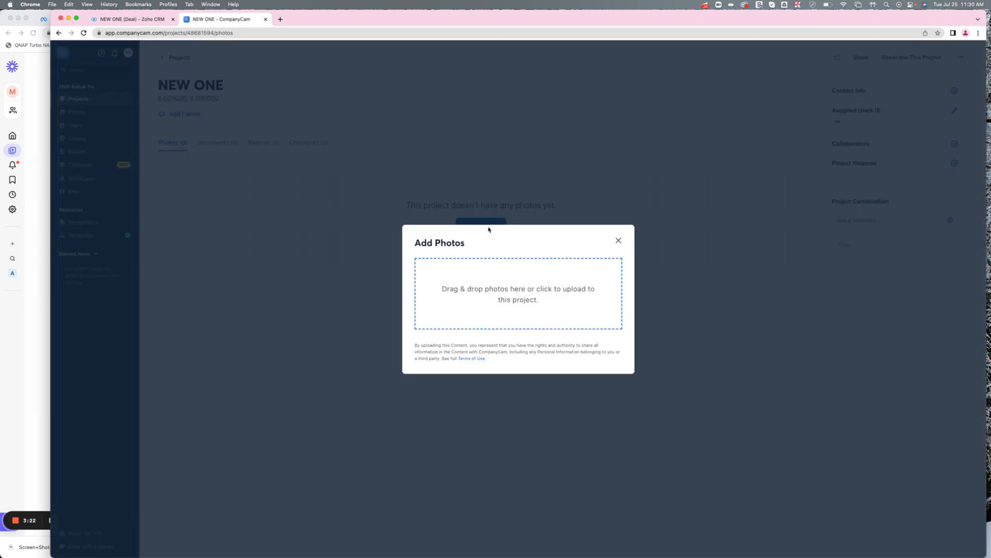
{"action": "left_click", "coordinate": [510, 309]}
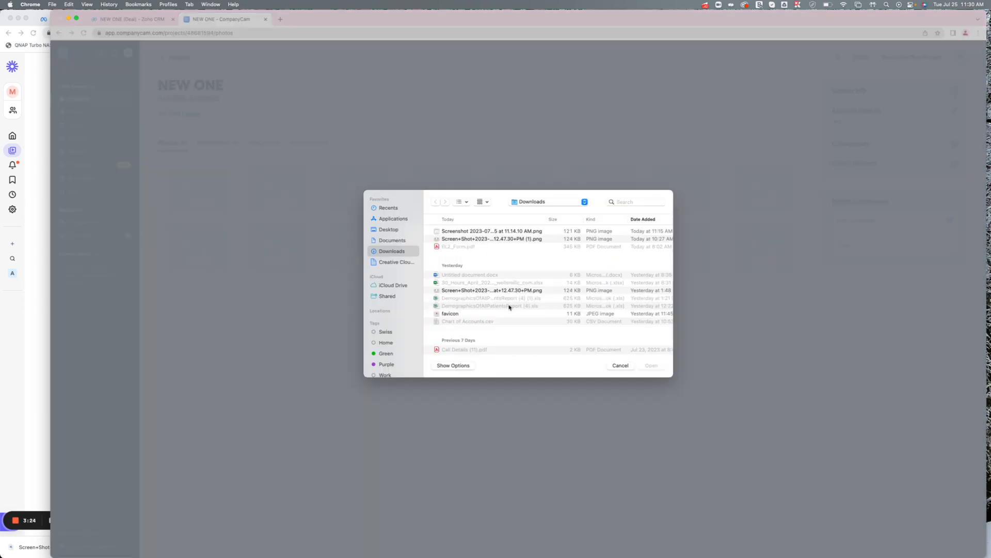
{"action": "double_click", "coordinate": [465, 231]}
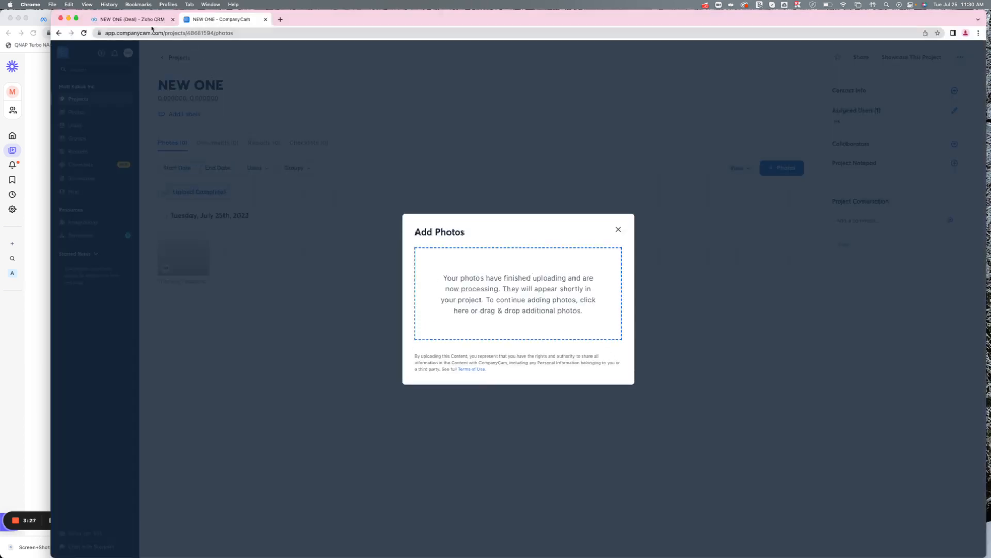
Revisit the NEW ONE deal in the CRM and close the Add Photos dialog in CompanyCam.
{"action": "left_click", "coordinate": [150, 22]}
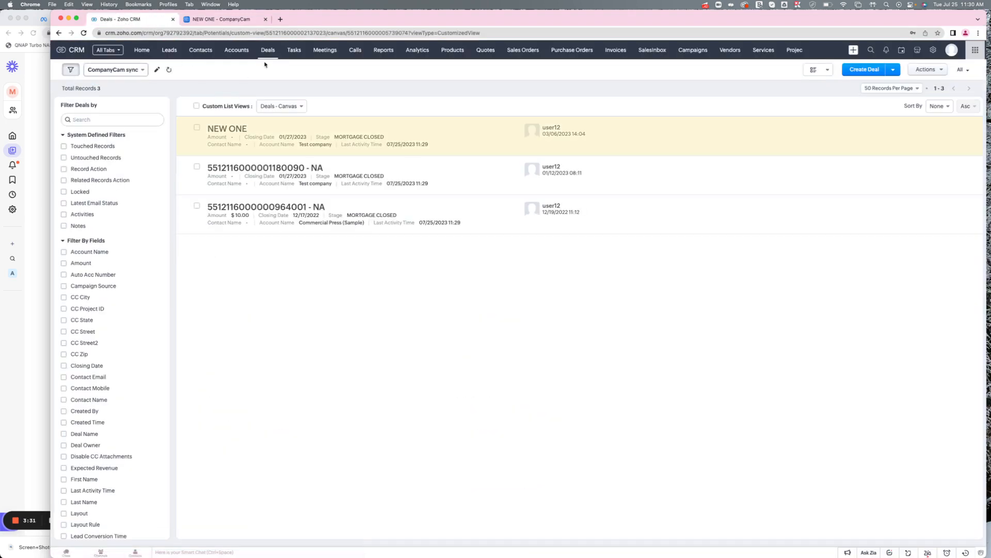
{"action": "left_click", "coordinate": [375, 146]}
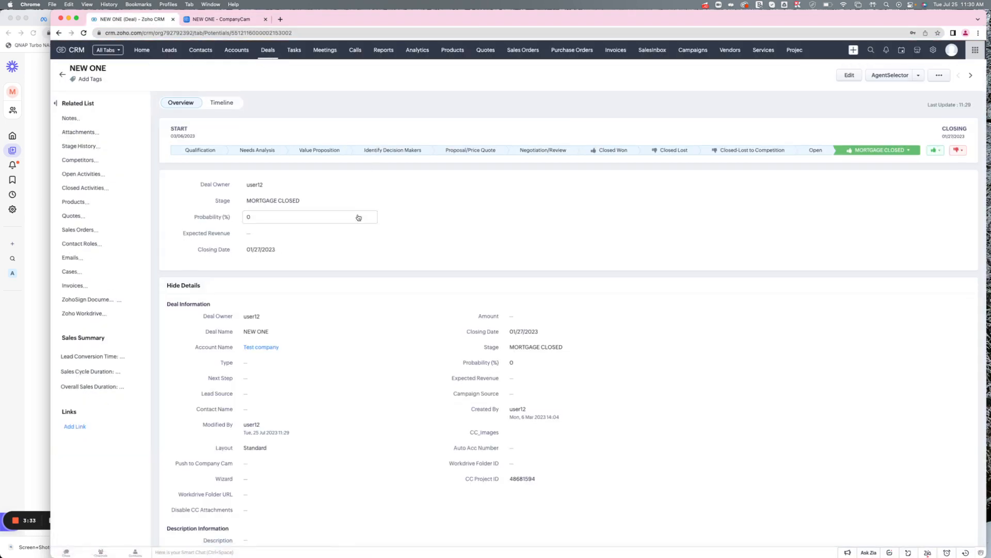
{"action": "left_click", "coordinate": [267, 50]}
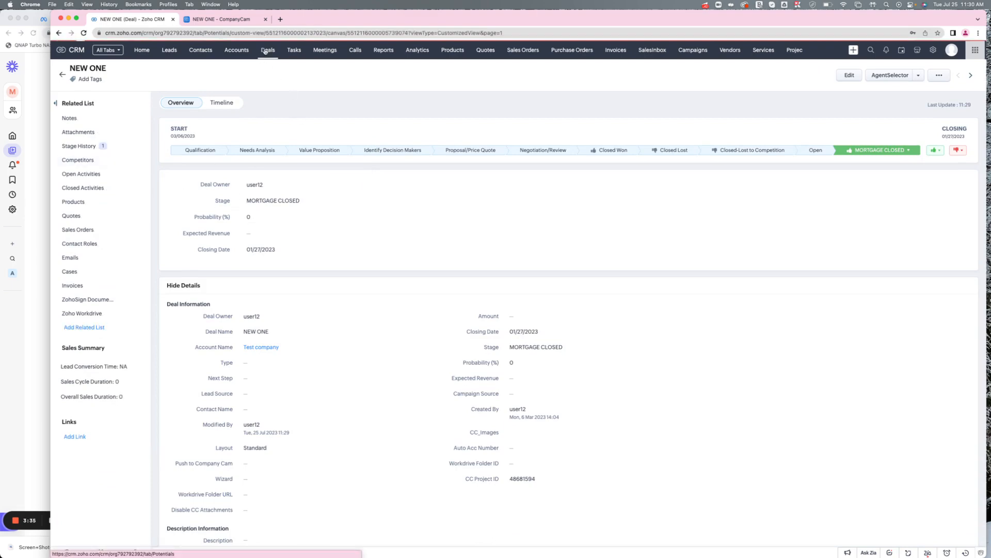
{"action": "left_click", "coordinate": [222, 19]}
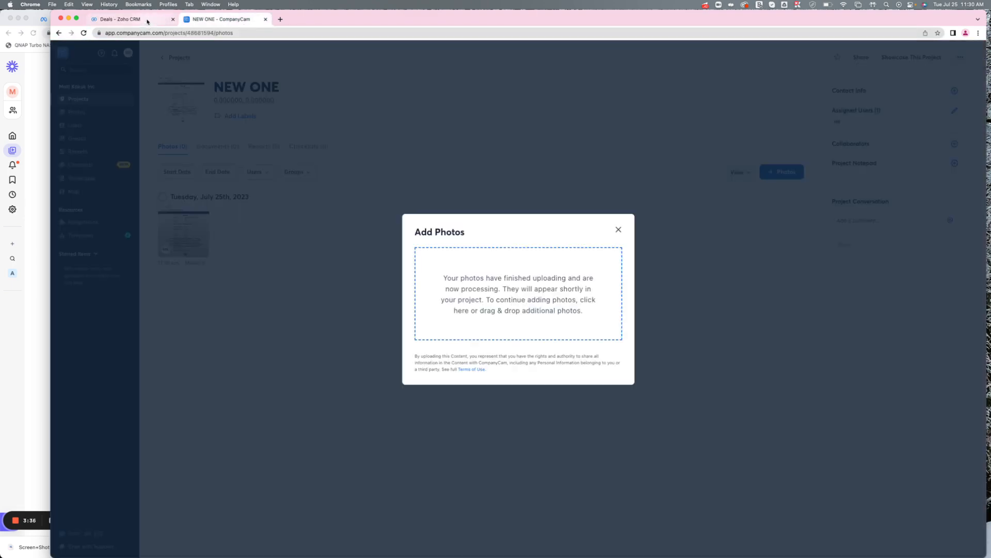
{"action": "left_click", "coordinate": [618, 230]}
Reload the NEW ONE deal record in the CRM to check for the synced photo.
{"action": "left_click", "coordinate": [165, 20]}
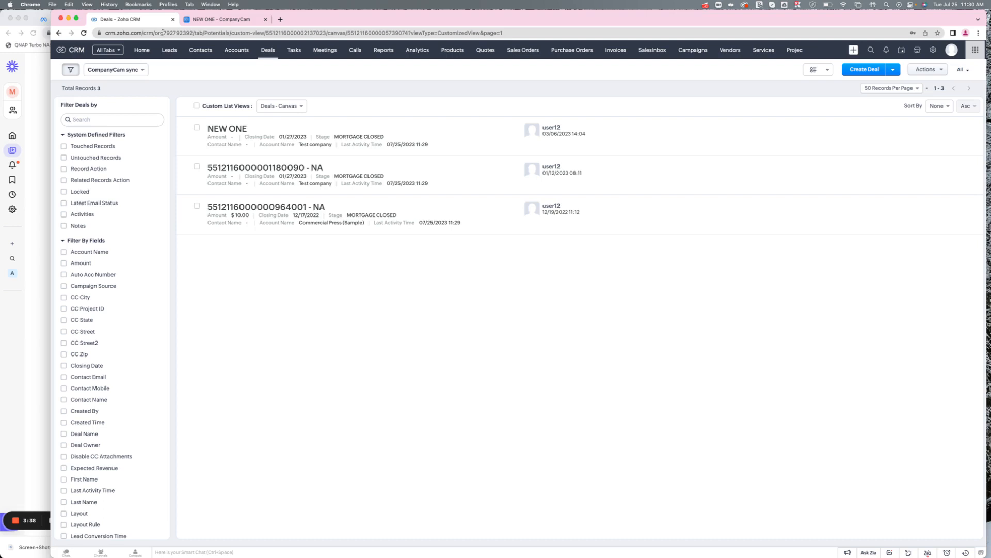
{"action": "left_click", "coordinate": [231, 132]}
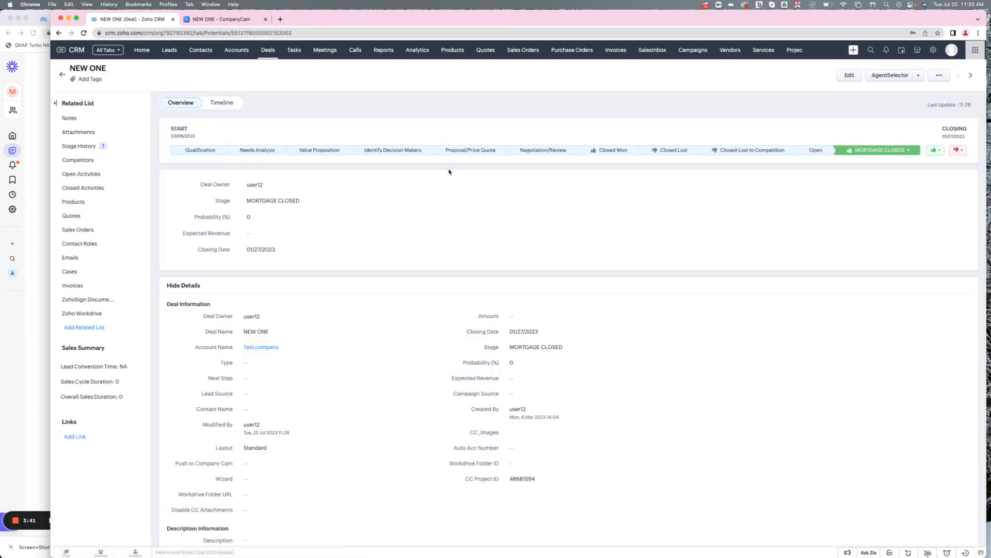
{"action": "left_click", "coordinate": [224, 33]}
{"action": "key", "text": "Return"}
{"action": "left_click", "coordinate": [223, 20]}
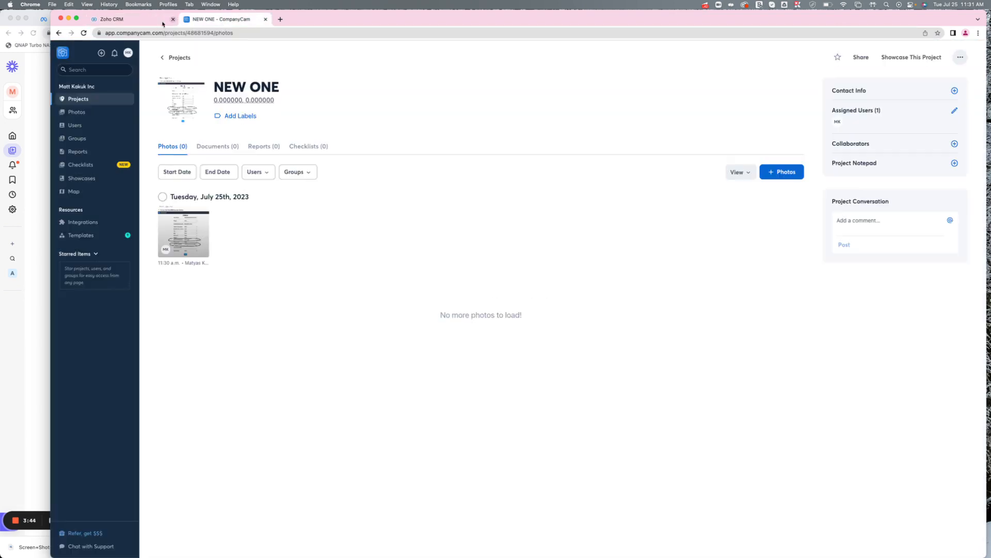
{"action": "left_click", "coordinate": [152, 24]}
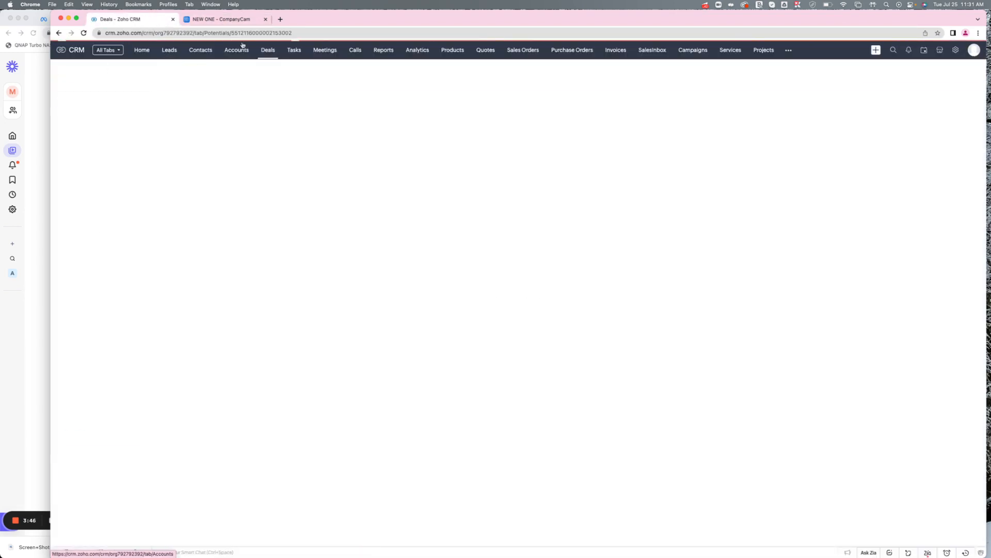
{"action": "left_click", "coordinate": [267, 50]}
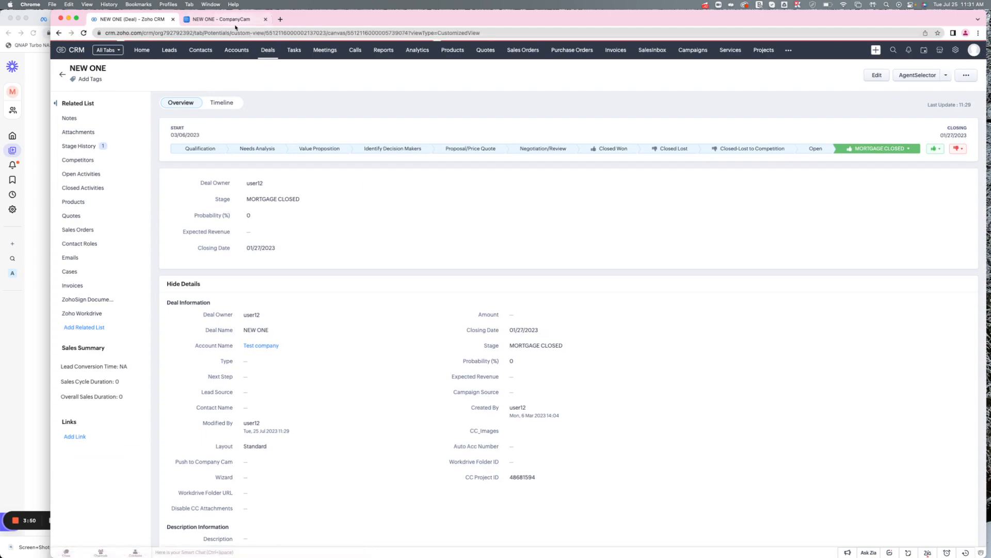
Open the Test2 project in CompanyCam and upload a second screenshot photo from Downloads.
{"action": "left_click", "coordinate": [37, 464]}
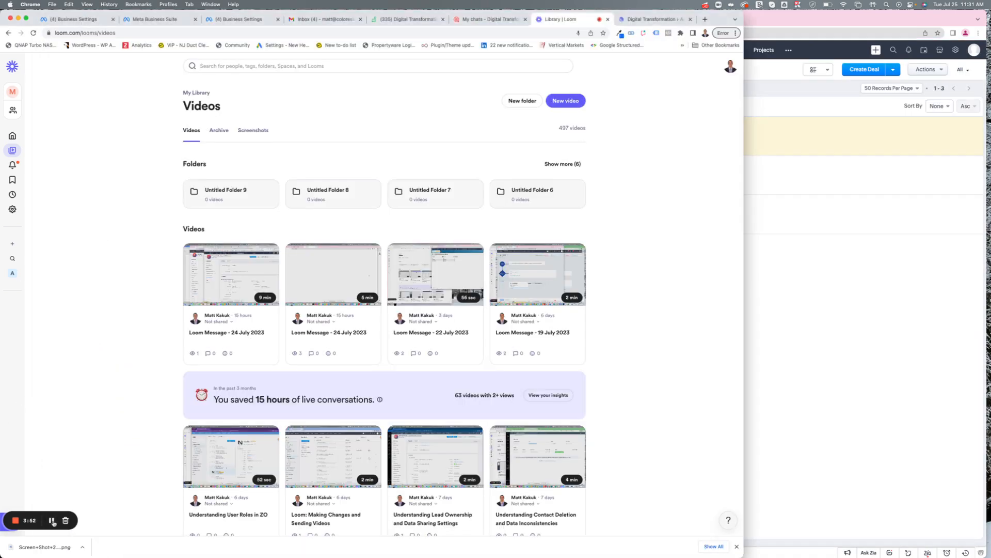
{"action": "left_click", "coordinate": [772, 333]}
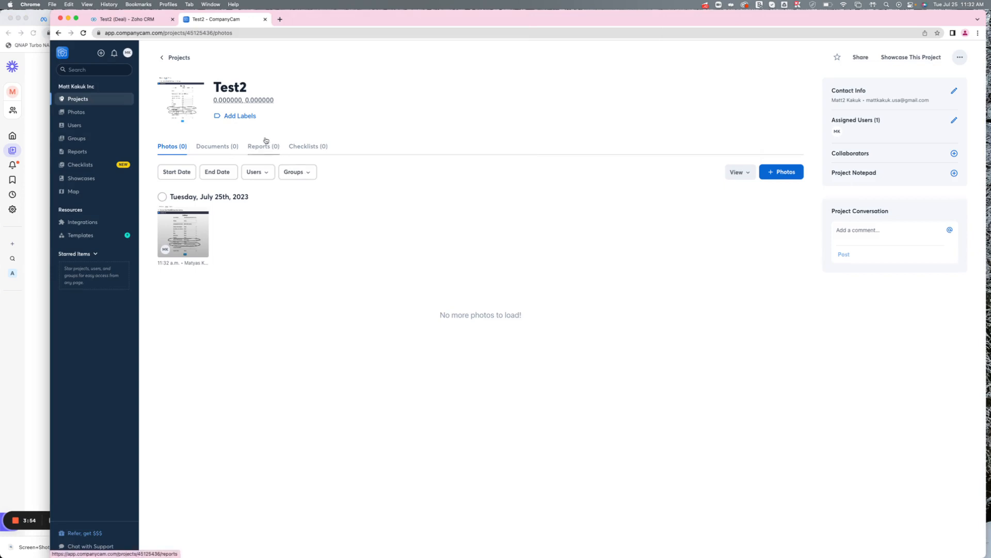
{"action": "left_click", "coordinate": [785, 172]}
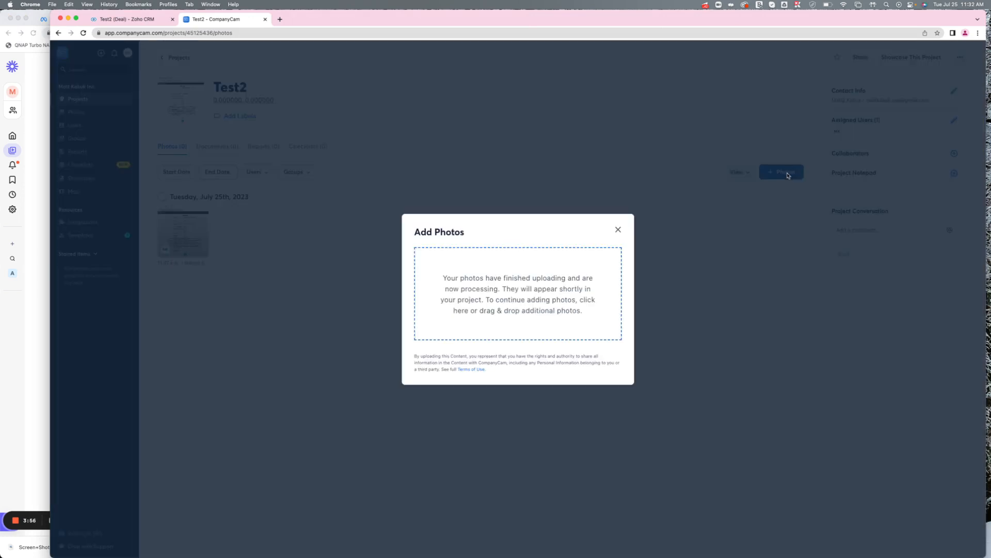
{"action": "left_click", "coordinate": [535, 293]}
{"action": "double_click", "coordinate": [448, 240]}
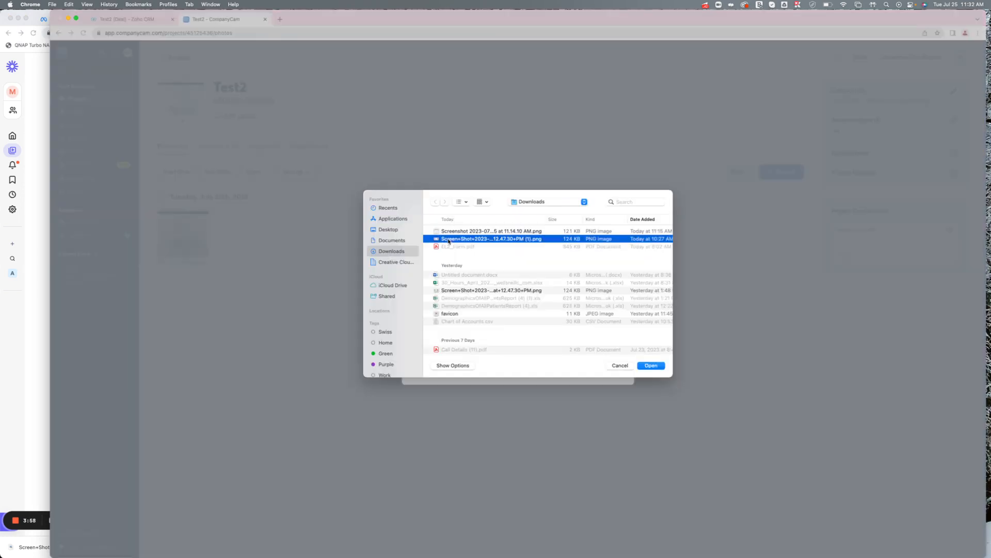
{"action": "left_click", "coordinate": [618, 229]}
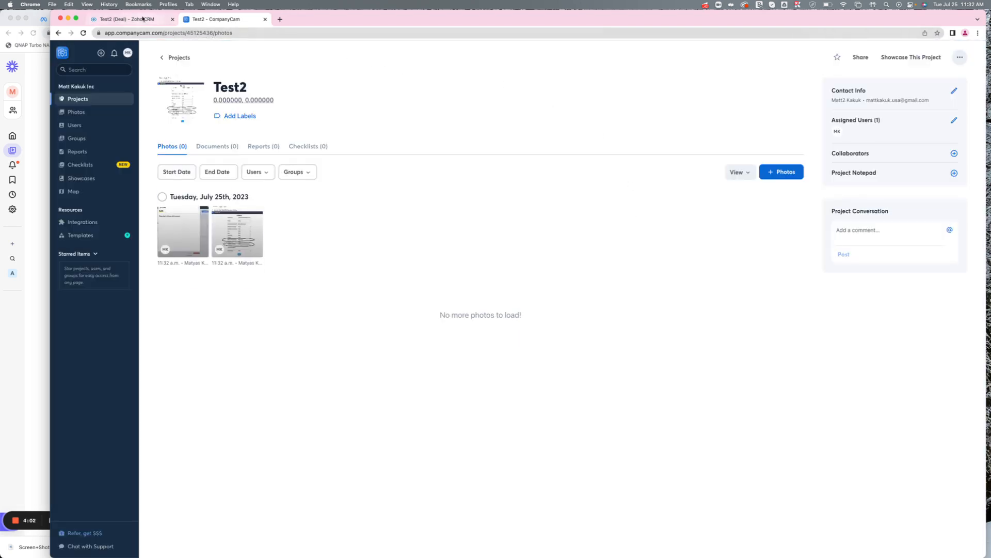
Reload the Test2 deal in the CRM and view its Attachments list.
{"action": "left_click", "coordinate": [143, 19]}
{"action": "left_click", "coordinate": [165, 33]}
{"action": "key", "text": "Return"}
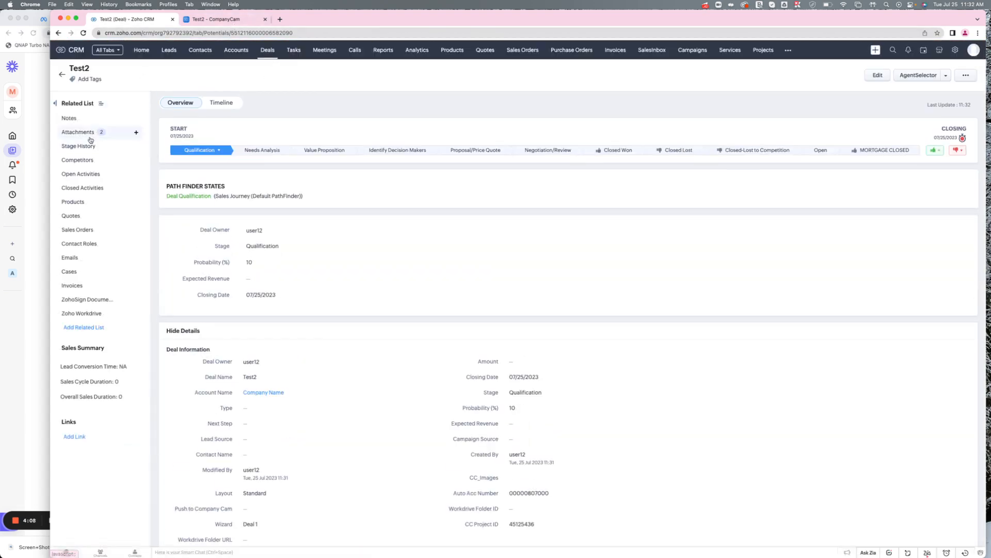
{"action": "left_click", "coordinate": [89, 136]}
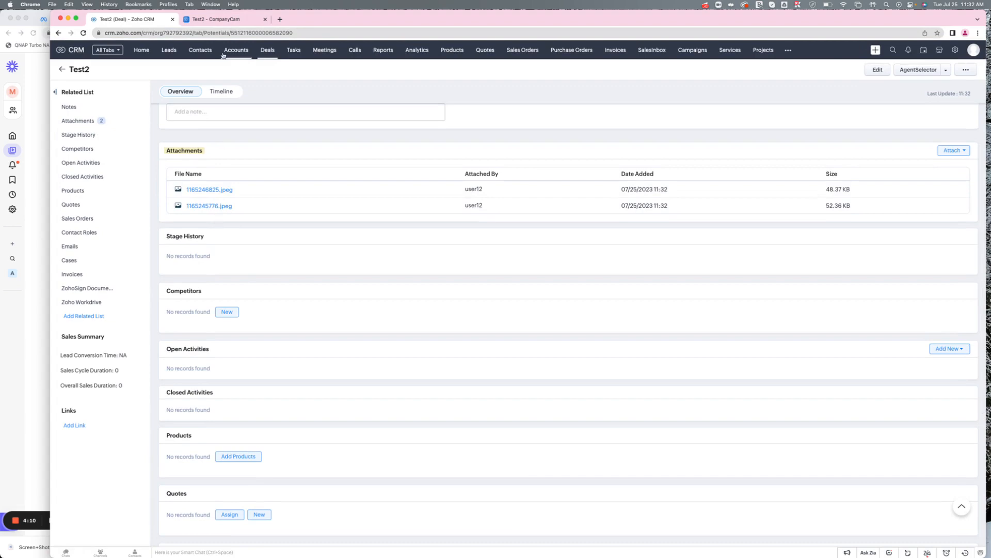
Open Deal 5 from the Deals list and review its CompanyCam fields.
{"action": "left_click", "coordinate": [269, 51]}
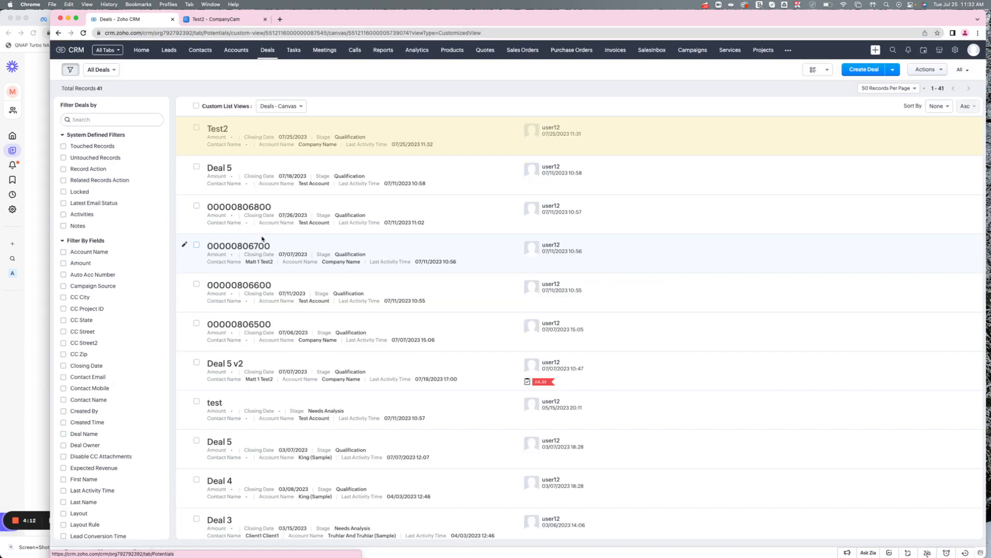
{"action": "left_click", "coordinate": [231, 170]}
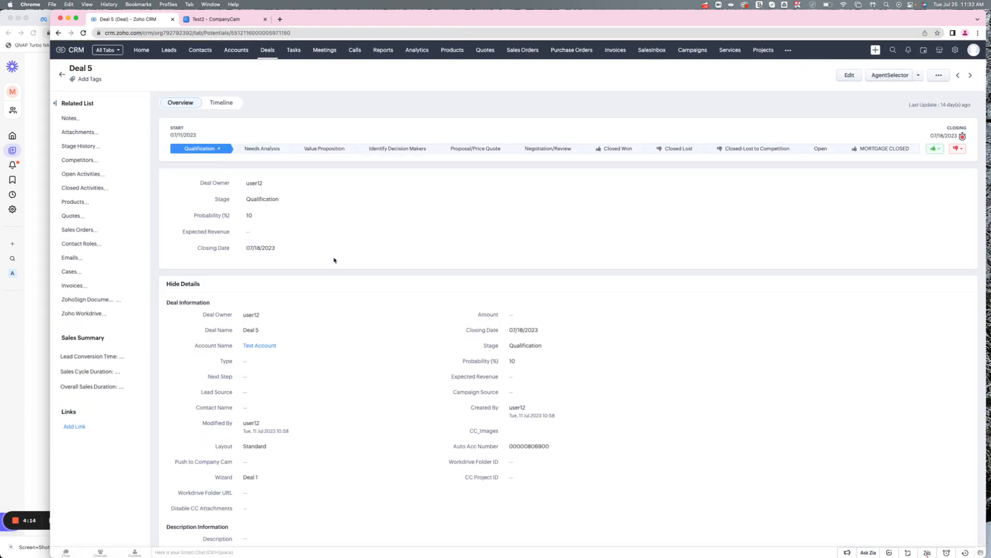
{"action": "scroll", "coordinate": [474, 401], "scroll_direction": "down", "scroll_amount": 1}
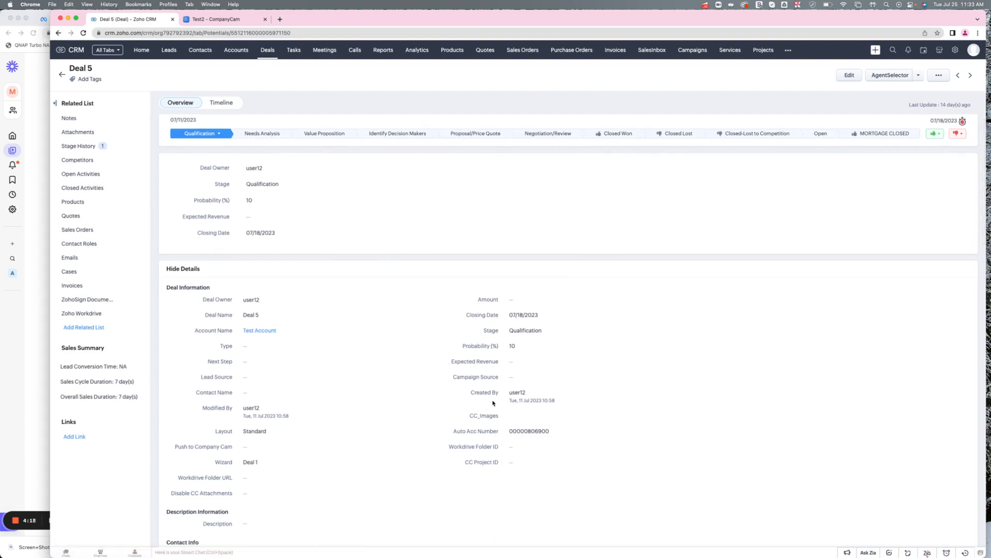
Copy the Deal 5 name, search CompanyCam projects for it, open the Deal 5 project, and return to the CRM.
{"action": "double_click", "coordinate": [78, 69]}
{"action": "left_click", "coordinate": [209, 20]}
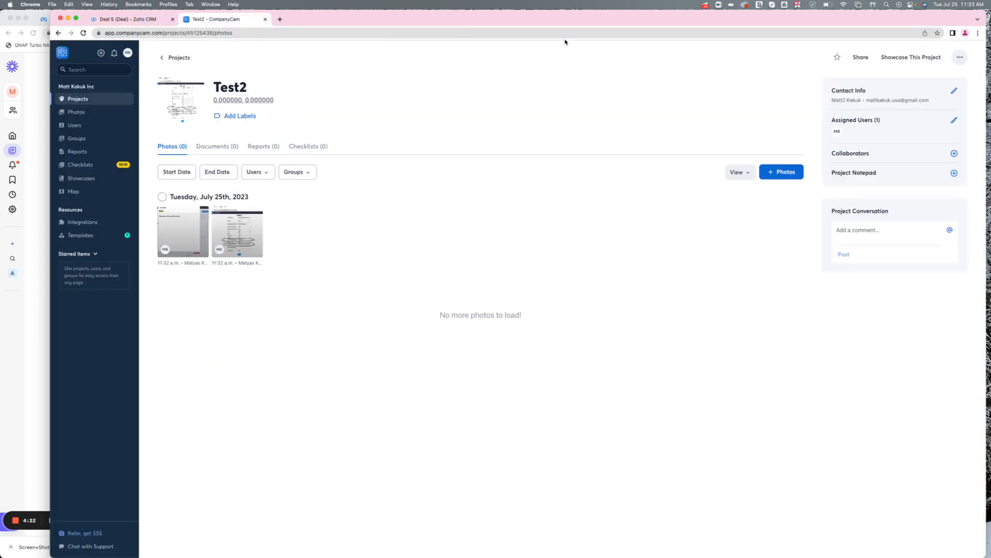
{"action": "left_click", "coordinate": [171, 57]}
{"action": "left_click", "coordinate": [258, 68]}
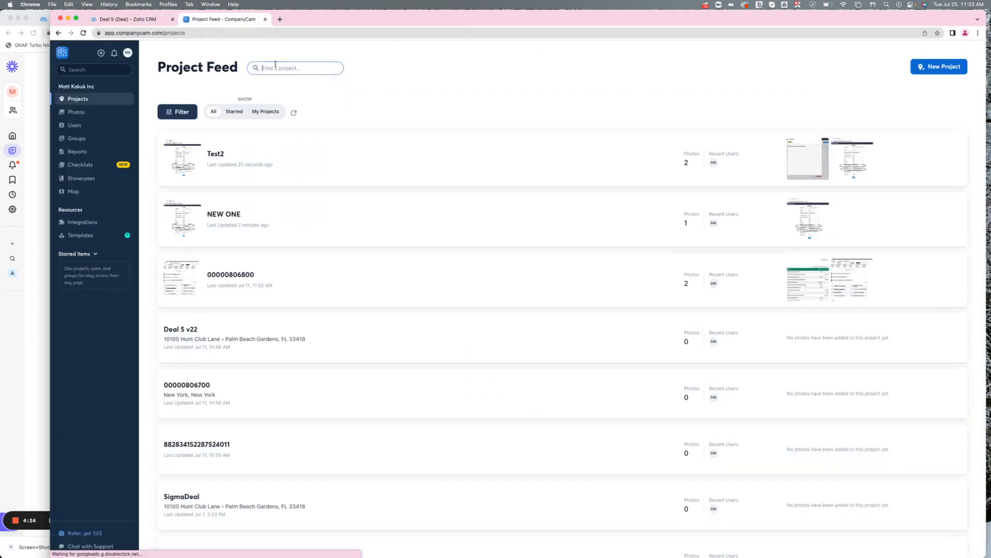
{"action": "type", "text": "Deal 5"}
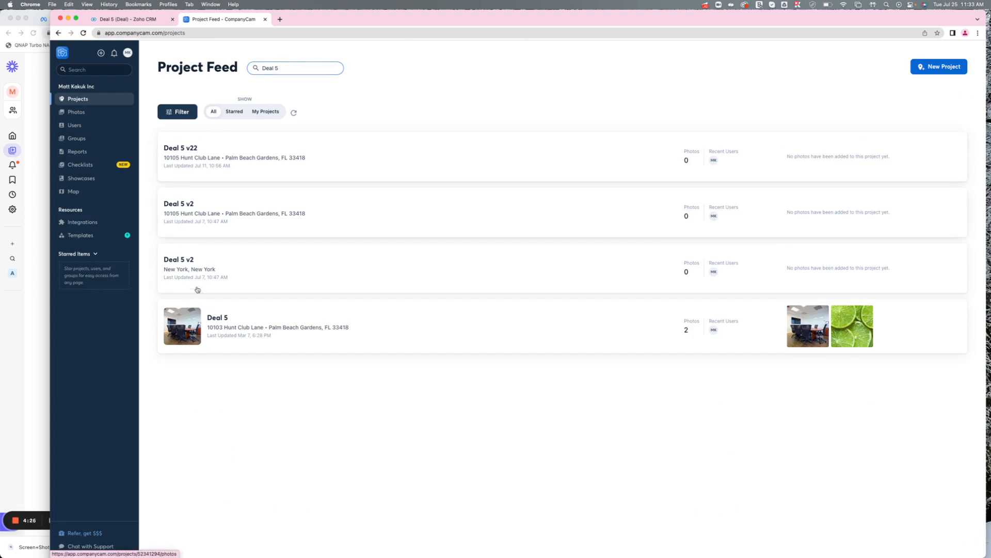
{"action": "left_click", "coordinate": [209, 321]}
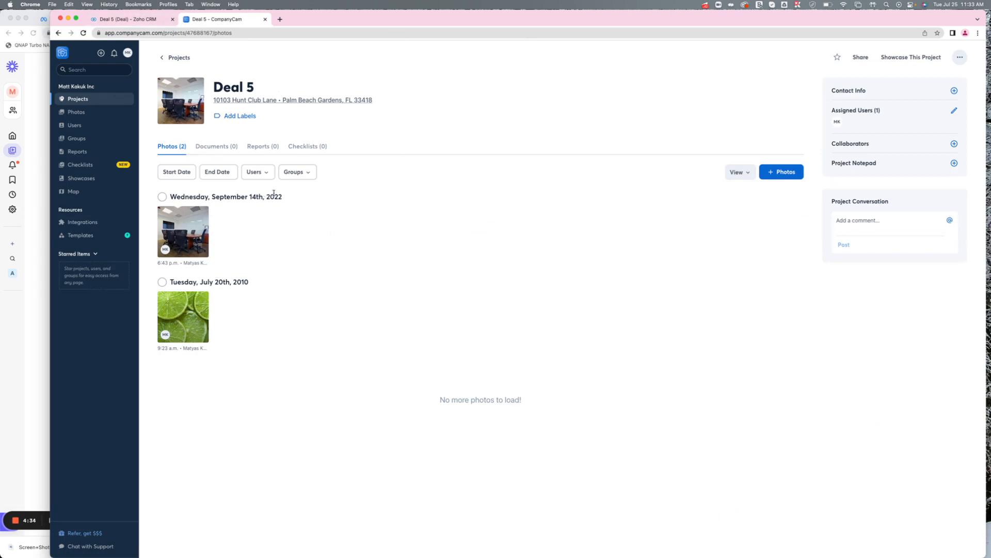
{"action": "left_click", "coordinate": [147, 20]}
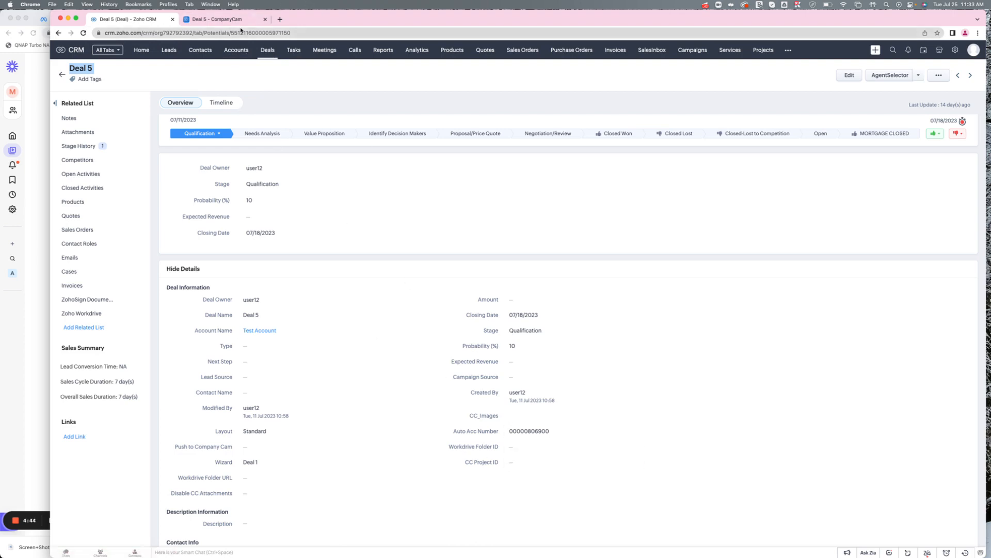
Copy the Deal 5 project ID from the CompanyCam address and paste it into Deal 5's CC Project ID field, saving it.
{"action": "left_click", "coordinate": [222, 19]}
{"action": "left_click", "coordinate": [222, 33]}
{"action": "double_click", "coordinate": [222, 33]}
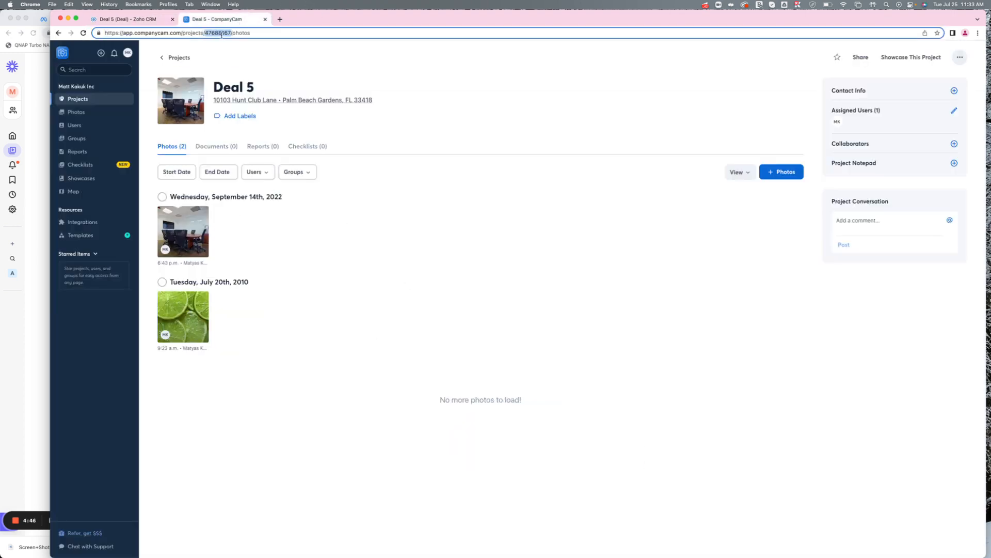
{"action": "left_click", "coordinate": [116, 19]}
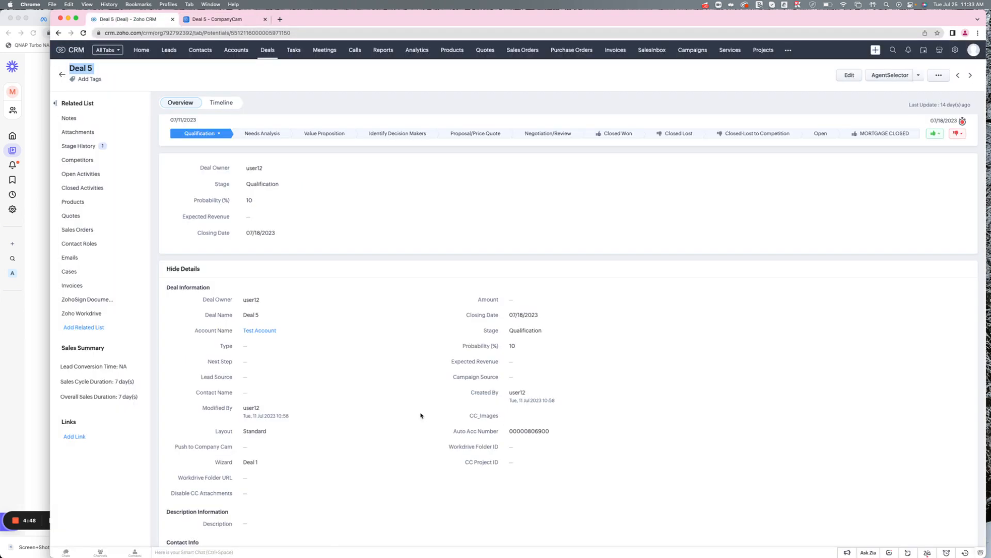
{"action": "left_click", "coordinate": [518, 470]}
{"action": "type", "text": "47688167"}
{"action": "left_click", "coordinate": [654, 463]}
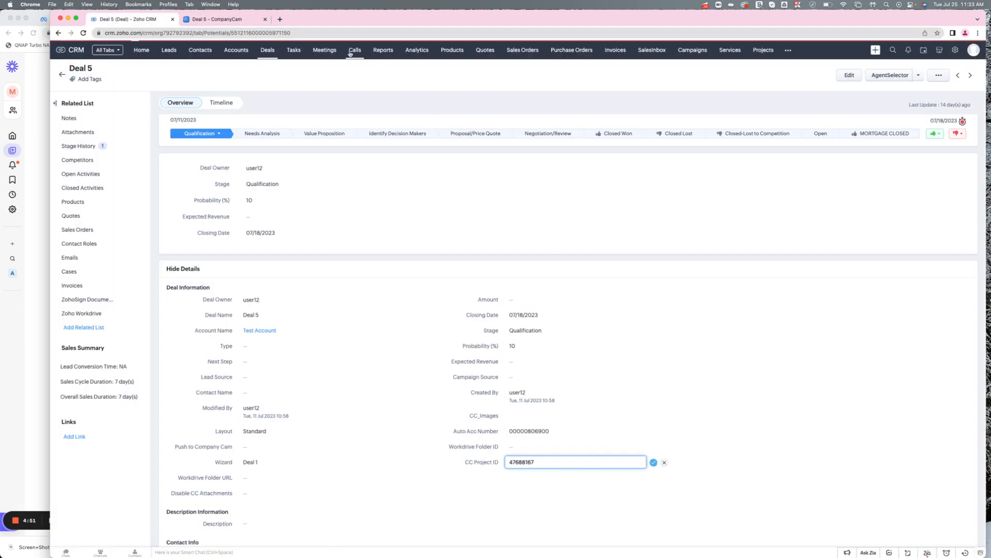
Upload the latest screenshot photo from Downloads to the Deal 5 project in CompanyCam.
{"action": "left_click", "coordinate": [222, 19]}
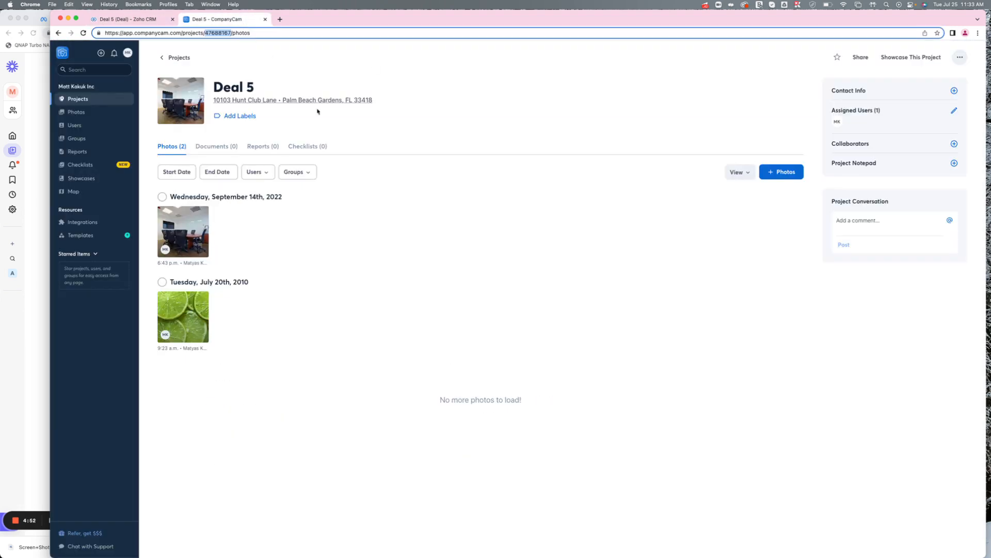
{"action": "left_click", "coordinate": [788, 178]}
{"action": "left_click", "coordinate": [513, 296]}
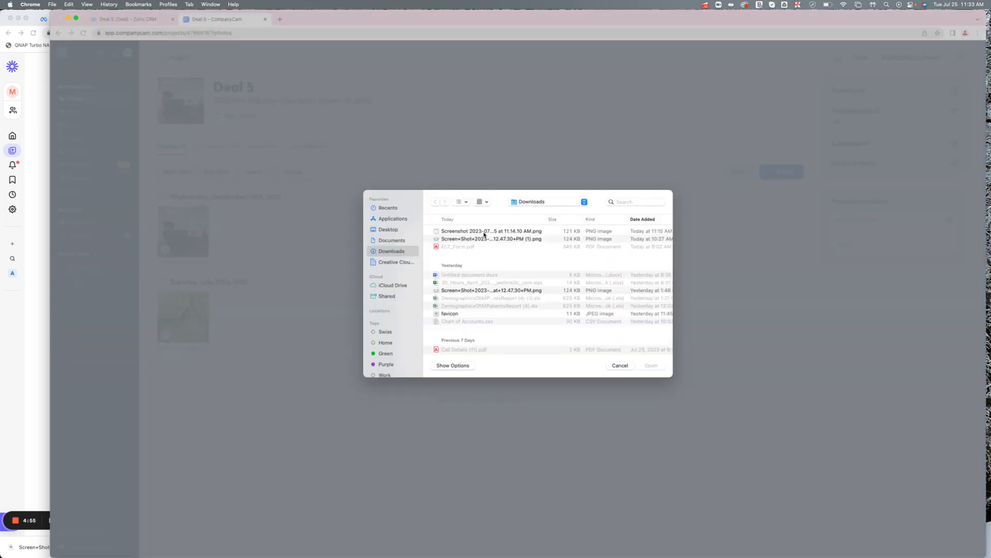
{"action": "left_click", "coordinate": [484, 234]}
{"action": "double_click", "coordinate": [490, 235]}
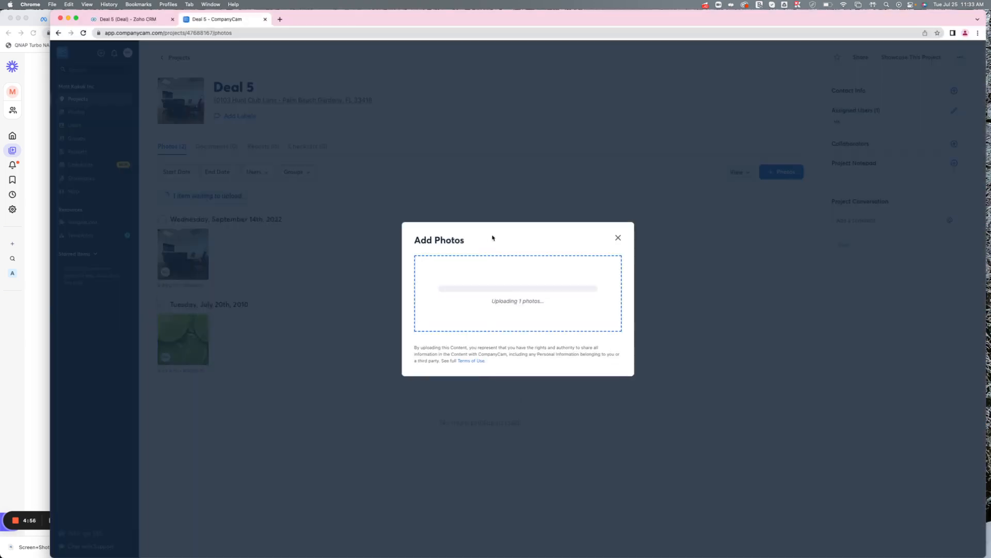
{"action": "left_click", "coordinate": [618, 232]}
Reload Deal 5 in the CRM, open its Attachments list, and preview the attached image.
{"action": "left_click", "coordinate": [129, 19]}
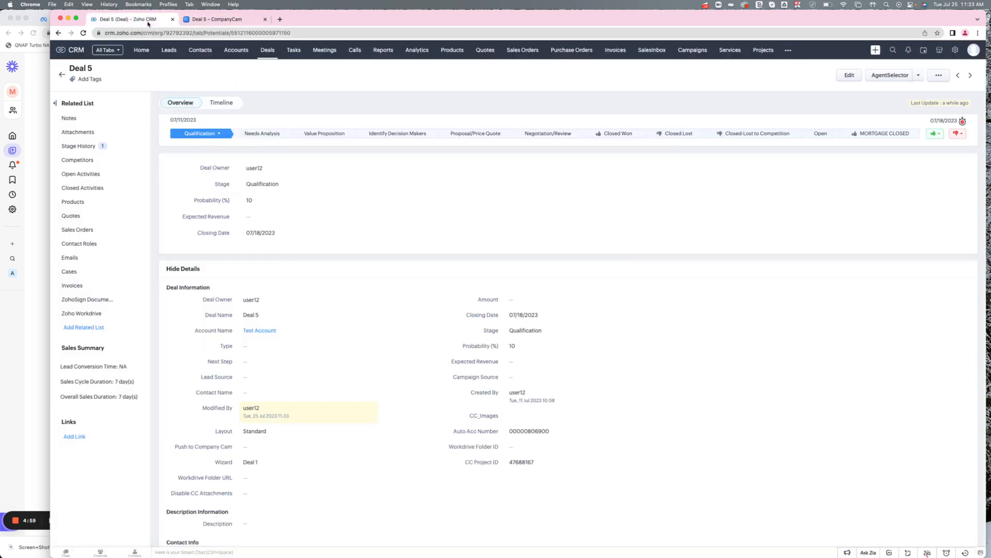
{"action": "left_click", "coordinate": [163, 32]}
{"action": "key", "text": "Return"}
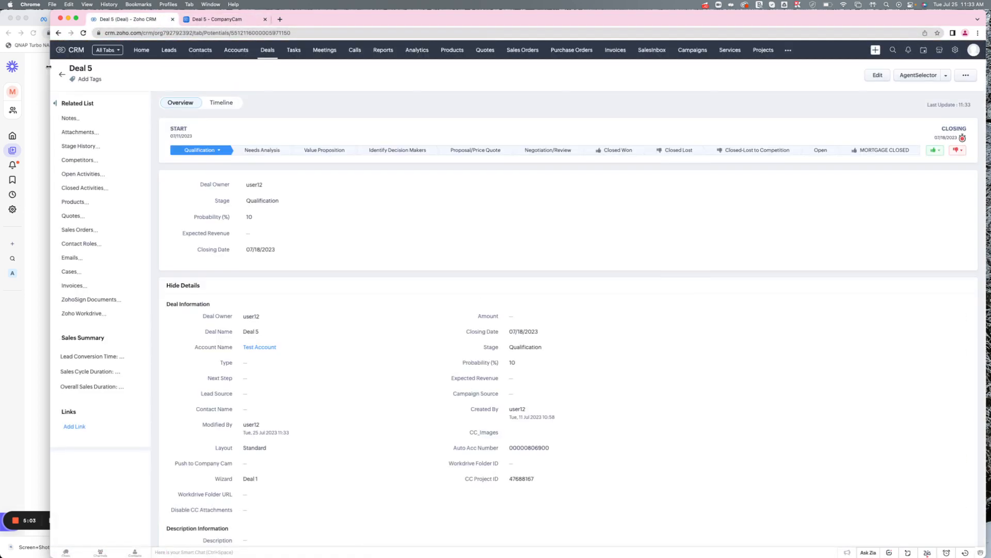
{"action": "left_click_drag", "start_coordinate": [50, 66], "coordinate": [65, 66]}
{"action": "left_click", "coordinate": [87, 133]}
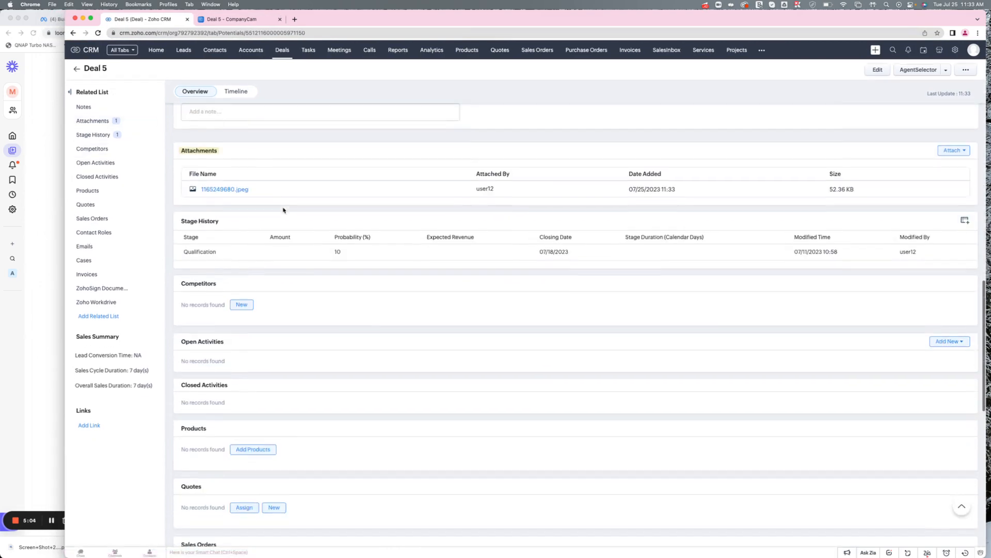
{"action": "left_click", "coordinate": [221, 190]}
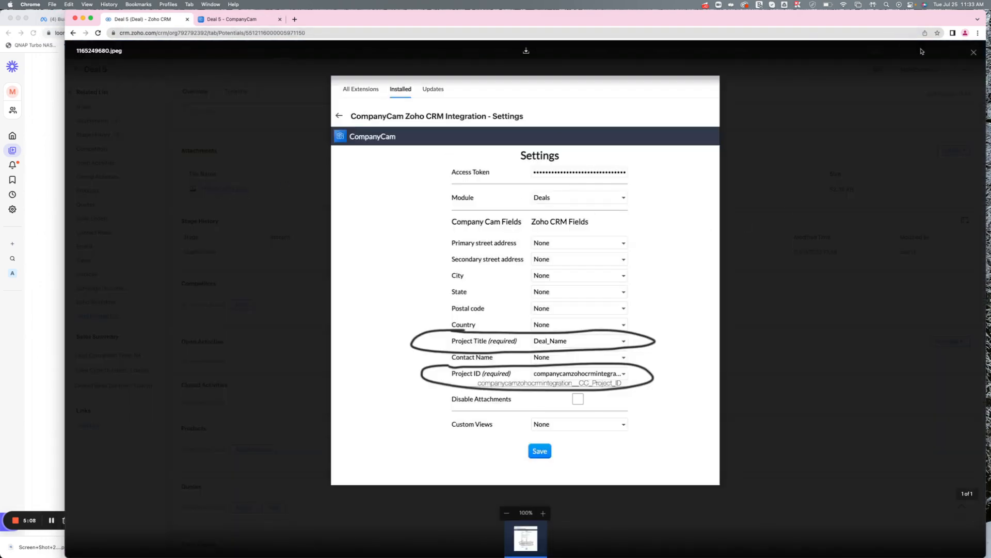
{"action": "left_click", "coordinate": [974, 53]}
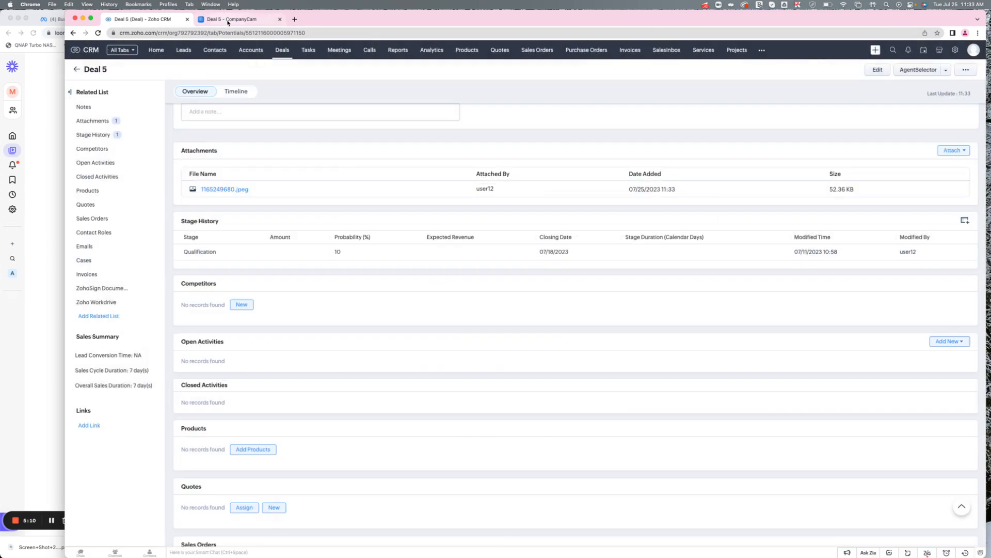
Return to the CompanyCam project feed from the Deal 5 project.
{"action": "left_click", "coordinate": [228, 23]}
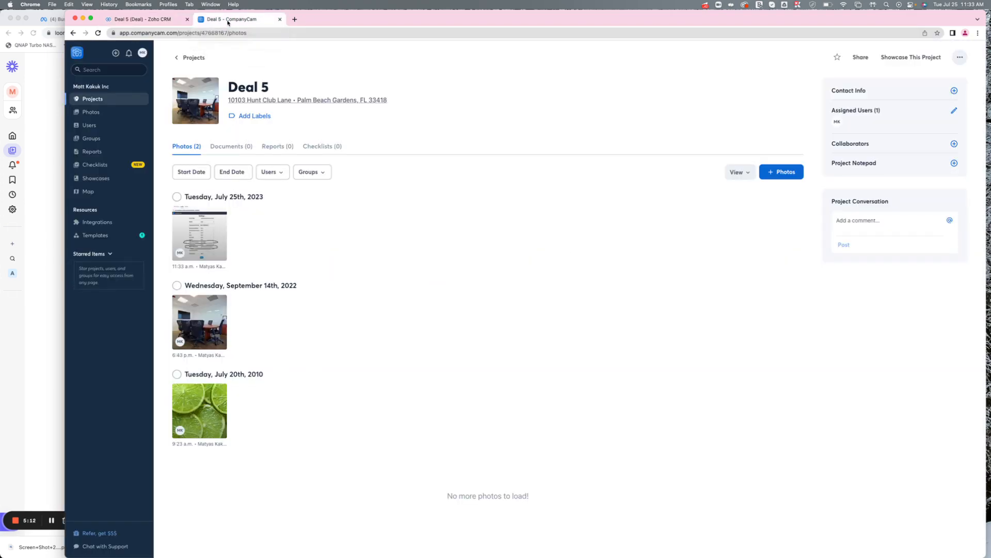
{"action": "left_click", "coordinate": [197, 57]}
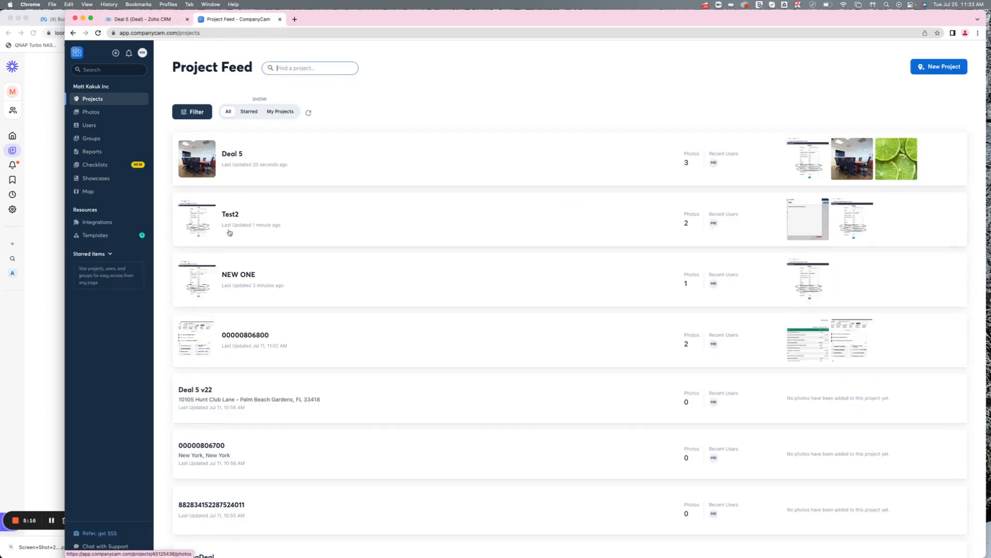
Create a new deal named New One CC with closing date 07/26/2023 and account Company Name.
{"action": "left_click", "coordinate": [140, 19]}
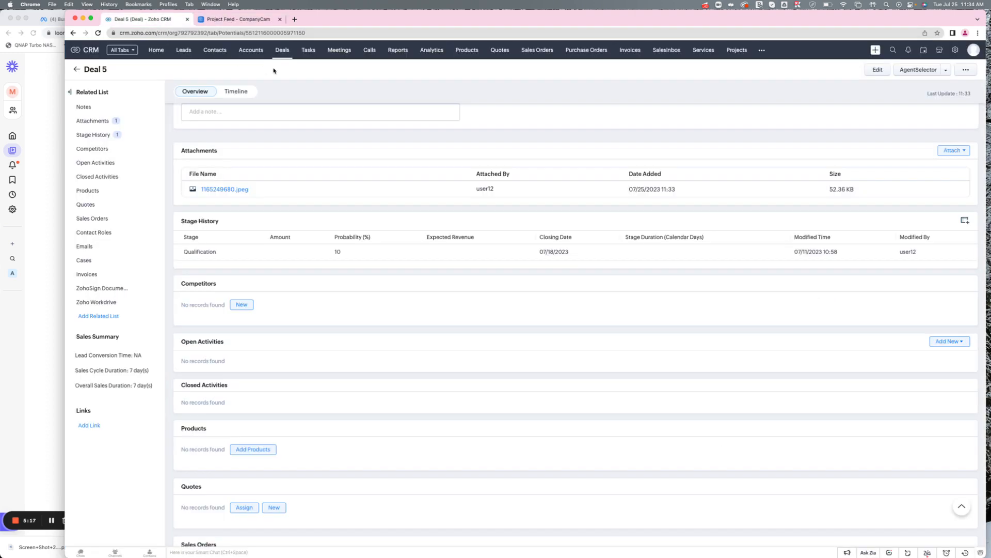
{"action": "left_click", "coordinate": [232, 20]}
{"action": "left_click", "coordinate": [149, 19]}
{"action": "left_click", "coordinate": [282, 51]}
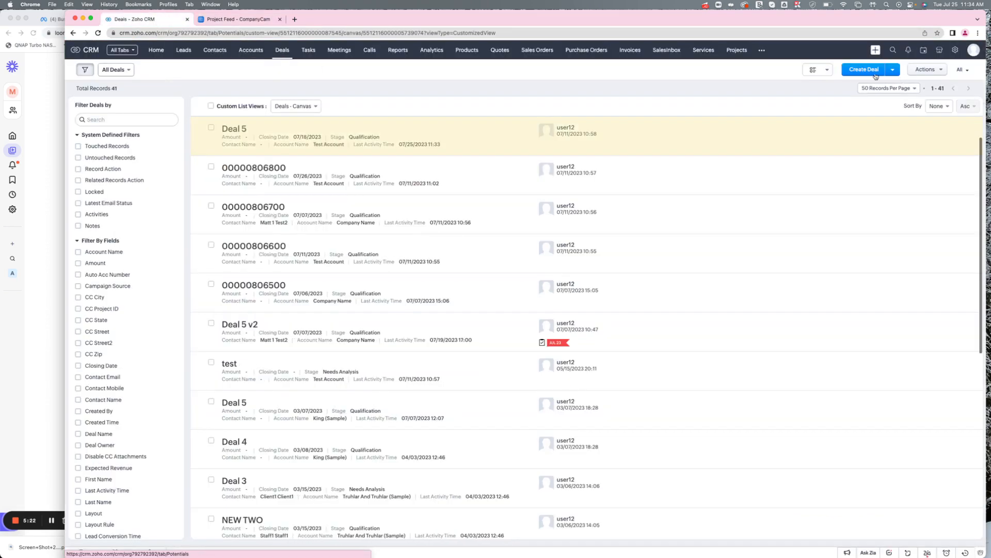
{"action": "left_click", "coordinate": [872, 73]}
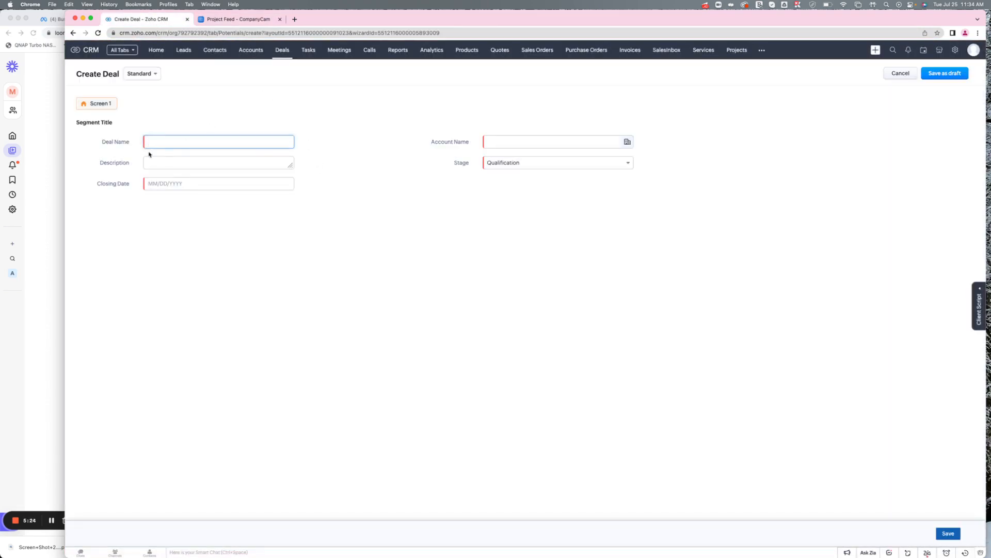
{"action": "left_click", "coordinate": [164, 144]}
{"action": "type", "text": "New One CC"}
{"action": "key", "text": "Tab"}
{"action": "left_click", "coordinate": [173, 185]}
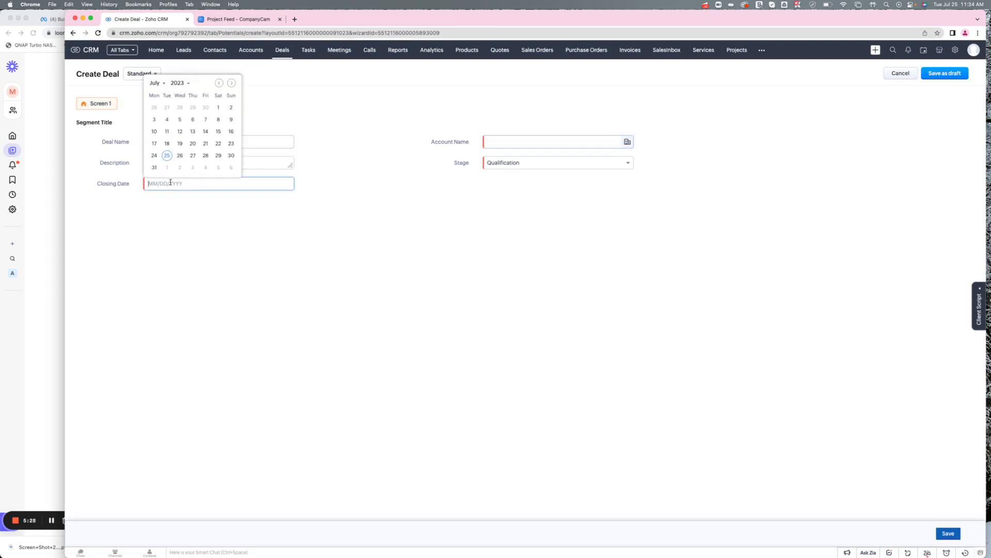
{"action": "left_click", "coordinate": [182, 145]}
{"action": "left_click", "coordinate": [516, 141]}
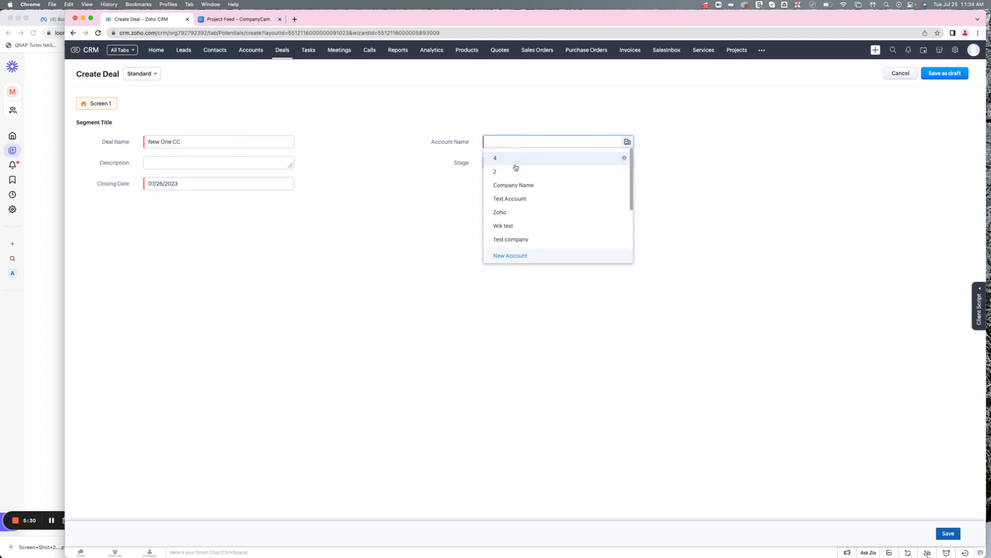
{"action": "left_click", "coordinate": [513, 173]}
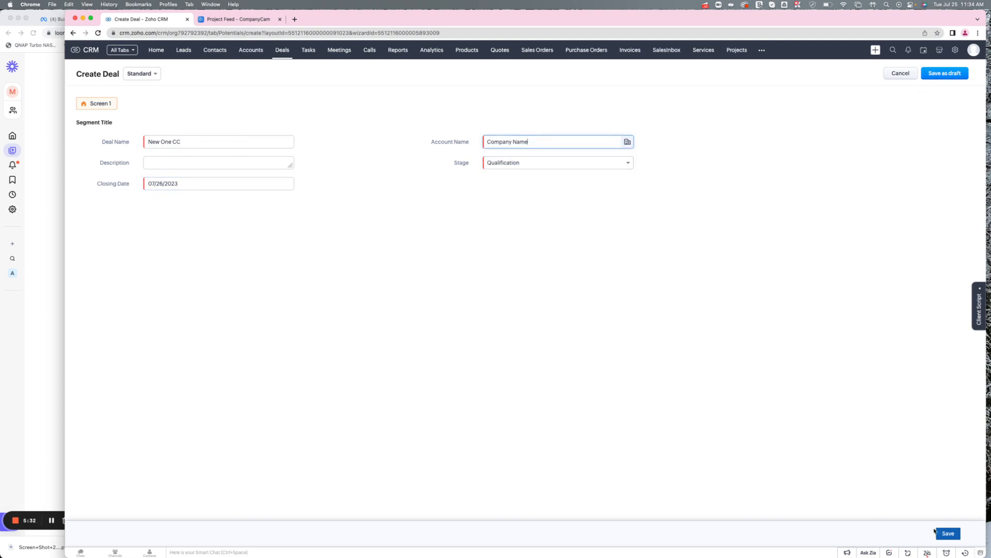
{"action": "left_click", "coordinate": [936, 531]}
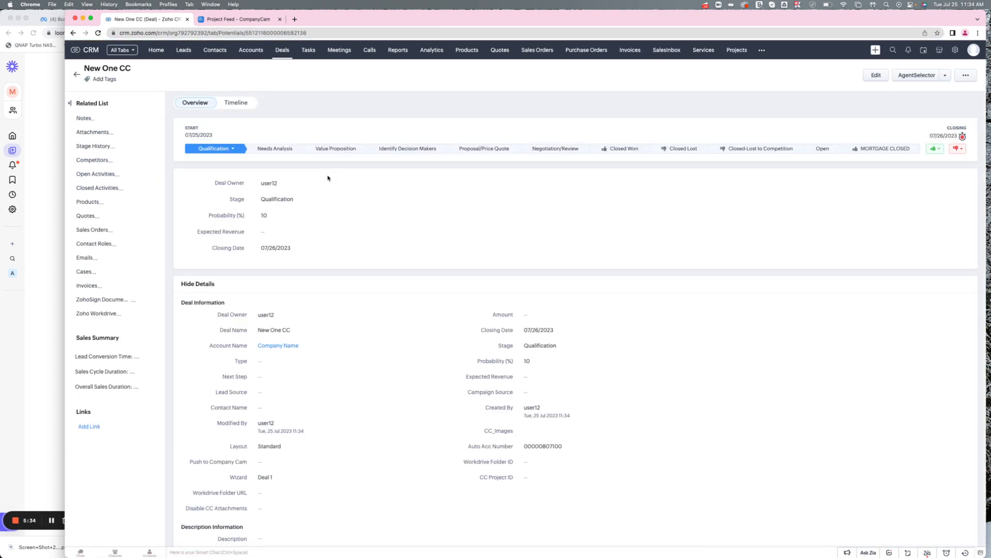
Refresh the CompanyCam project feed and open the New One CC project.
{"action": "left_click", "coordinate": [223, 19]}
{"action": "left_click", "coordinate": [224, 31]}
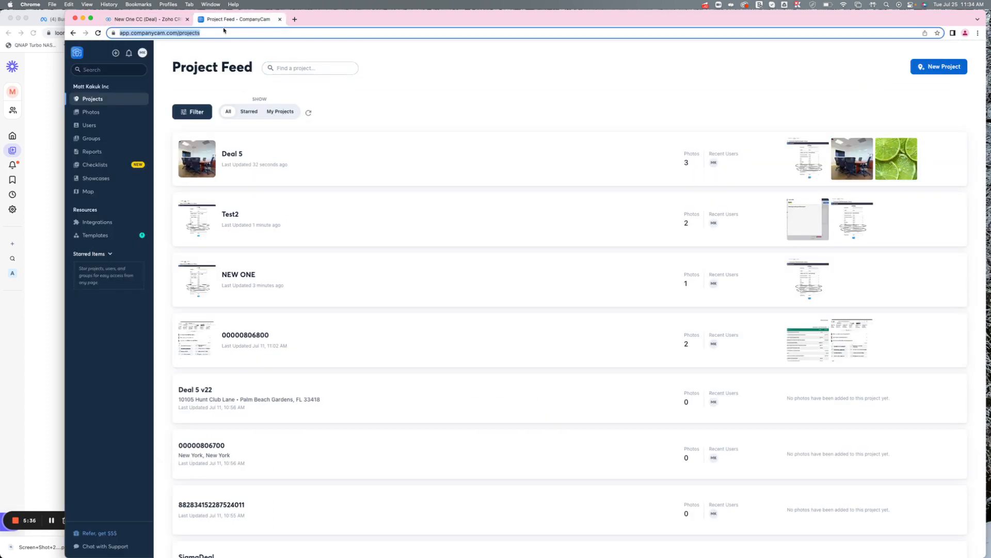
{"action": "left_click", "coordinate": [201, 114]}
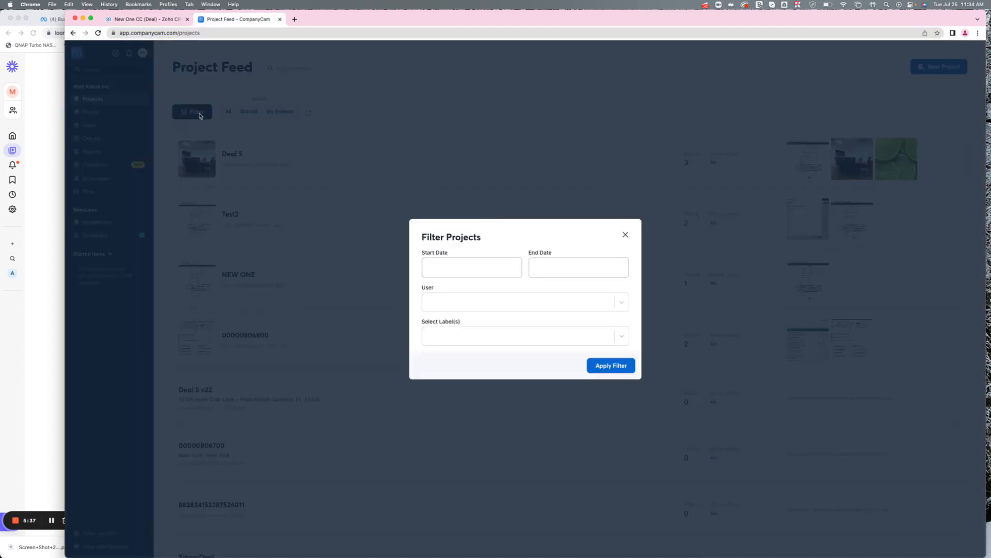
{"action": "left_click", "coordinate": [626, 235]}
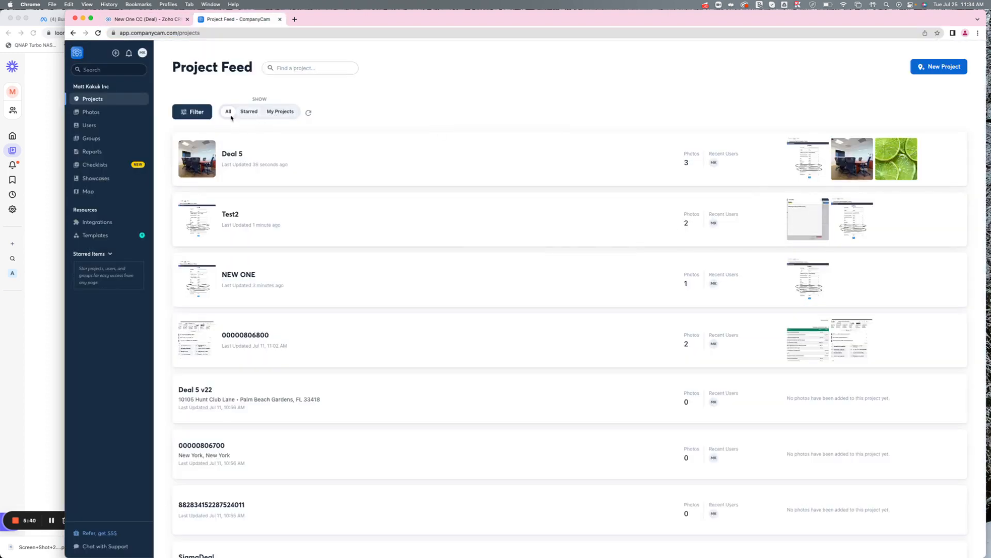
{"action": "left_click", "coordinate": [182, 111]}
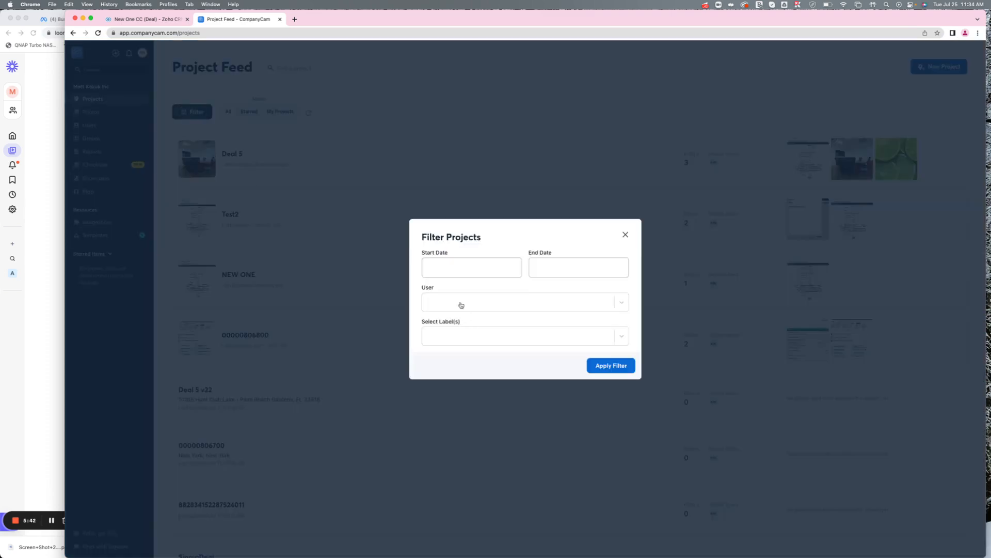
{"action": "left_click", "coordinate": [625, 235]}
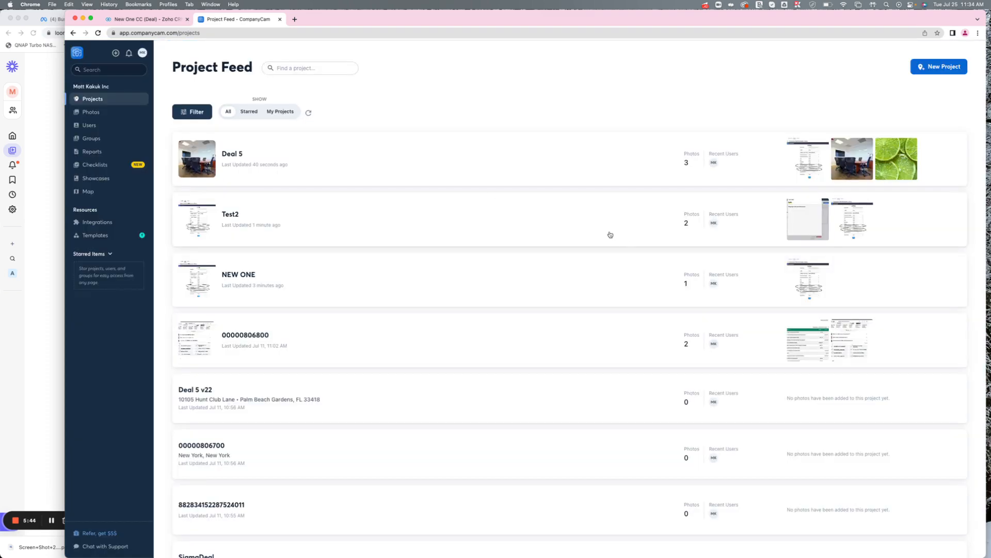
{"action": "left_click", "coordinate": [85, 98]}
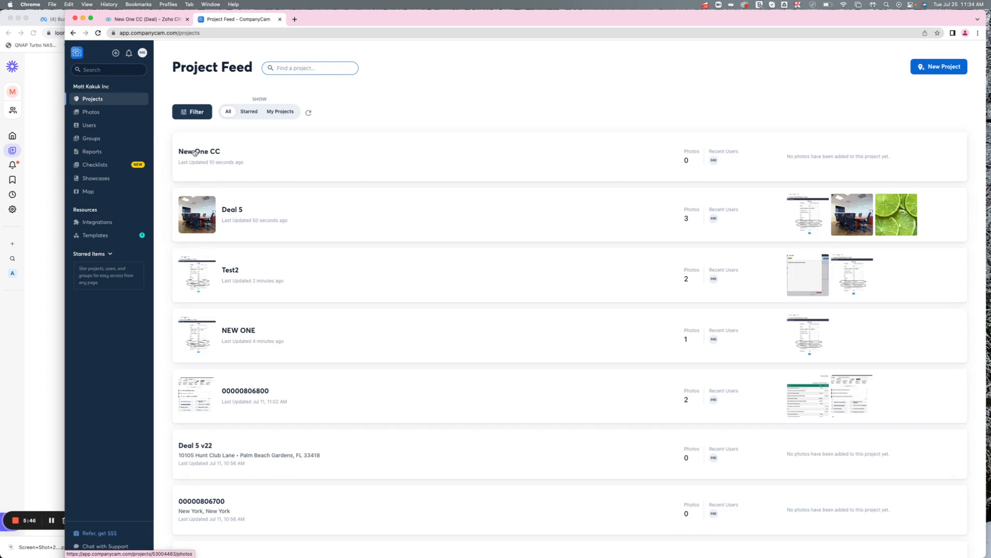
{"action": "left_click", "coordinate": [199, 152]}
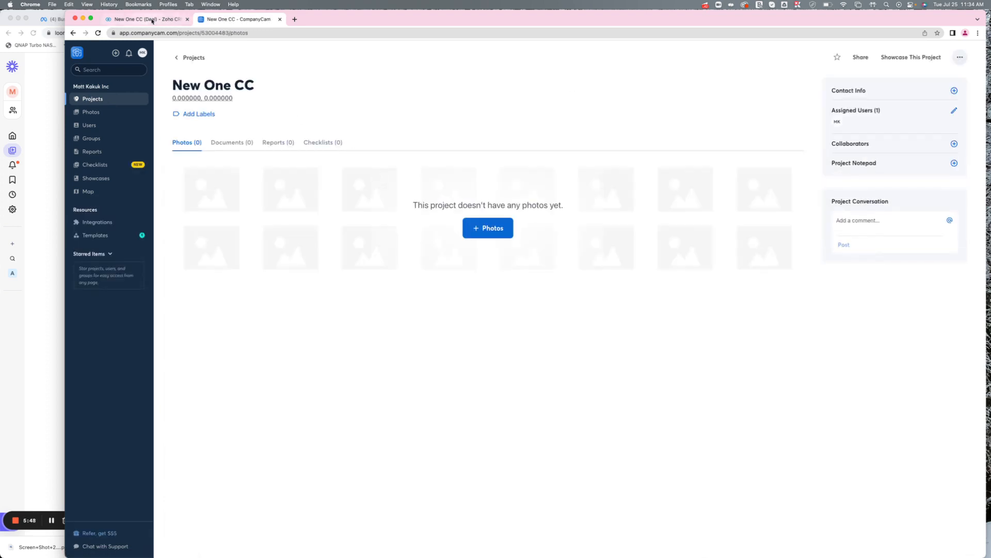
Upload a screenshot photo from Downloads to the New One CC project.
{"action": "left_click", "coordinate": [476, 222]}
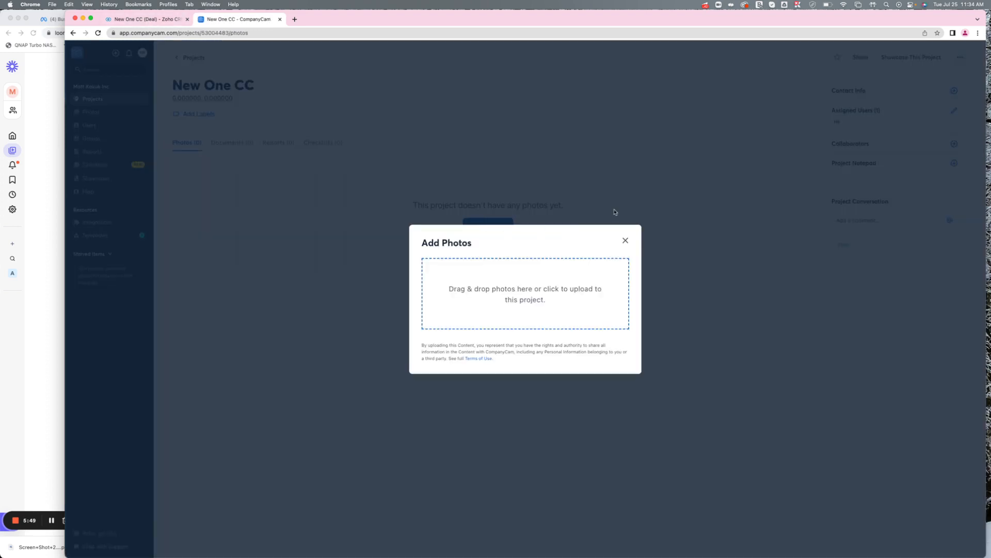
{"action": "left_click", "coordinate": [573, 305]}
{"action": "left_click", "coordinate": [516, 232]}
{"action": "left_click", "coordinate": [659, 366]}
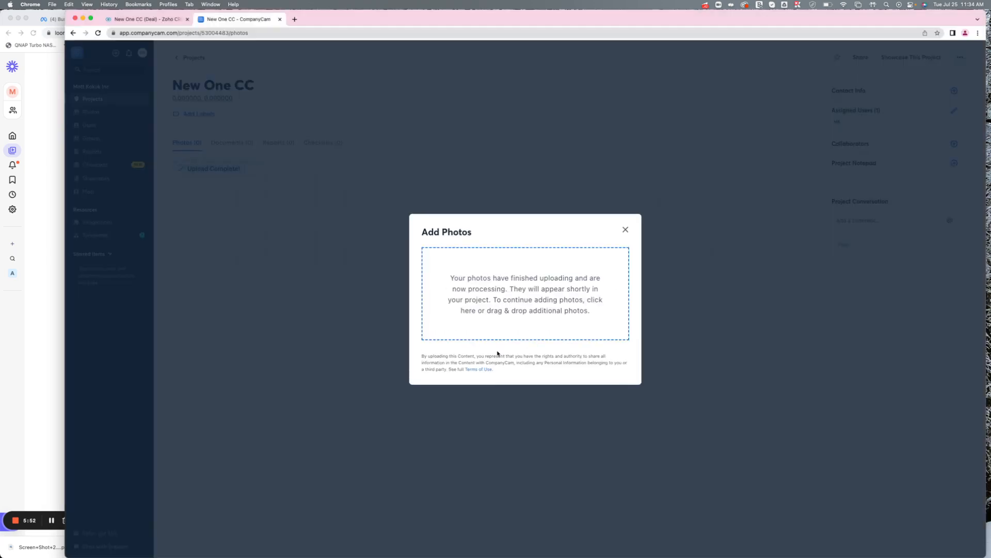
{"action": "left_click", "coordinate": [626, 231]}
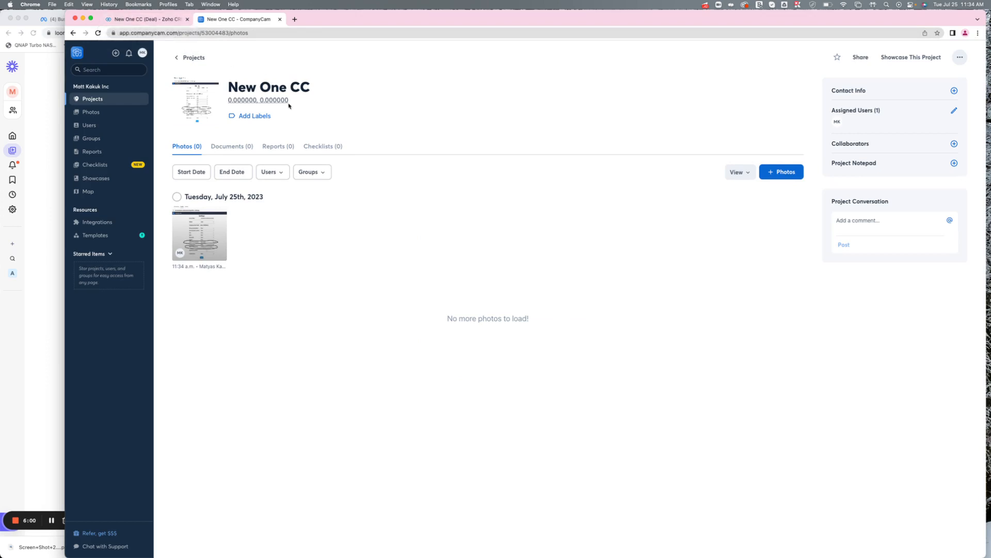
Open the New One CC deal from the CRM Deals list and reload it.
{"action": "left_click", "coordinate": [125, 22]}
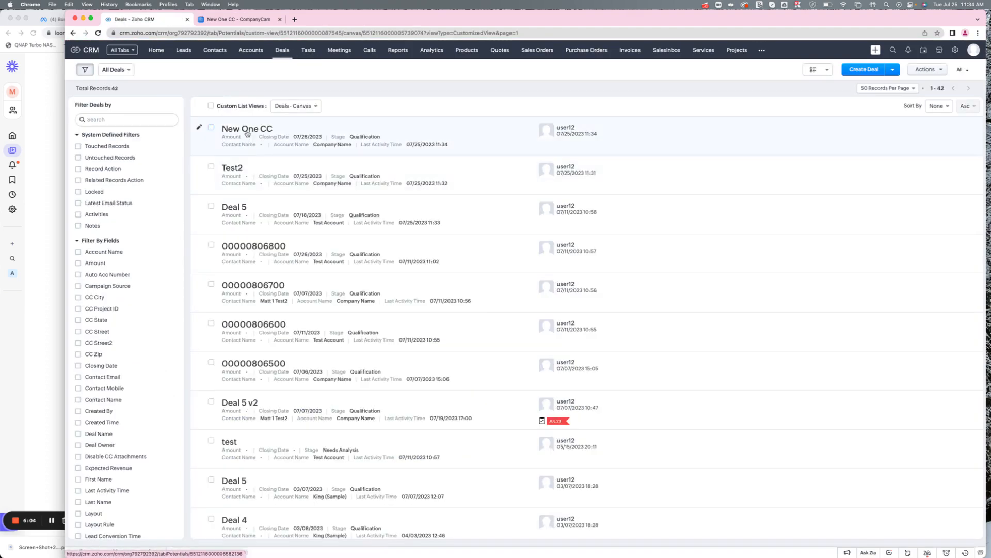
{"action": "left_click", "coordinate": [385, 124]}
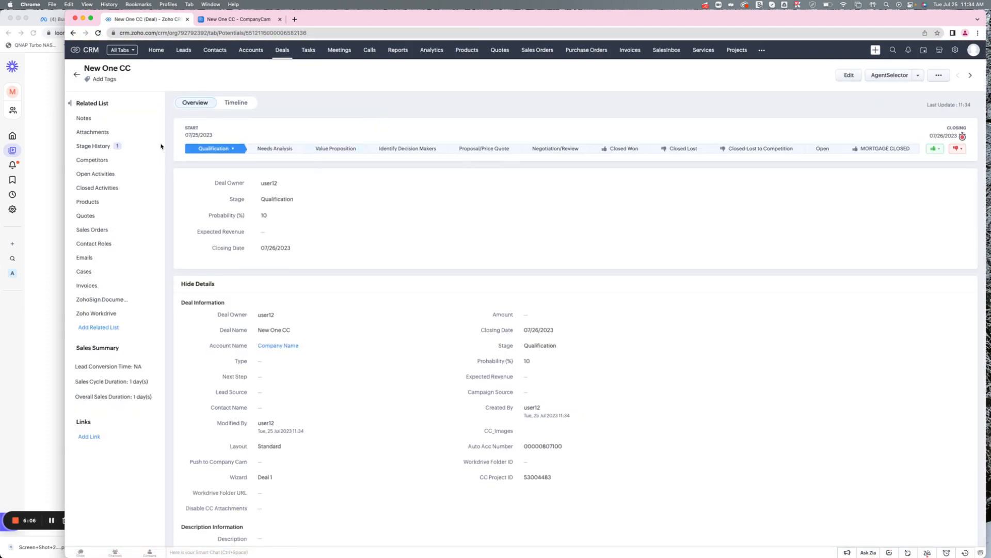
{"action": "left_click", "coordinate": [247, 33]}
{"action": "key", "text": "Return"}
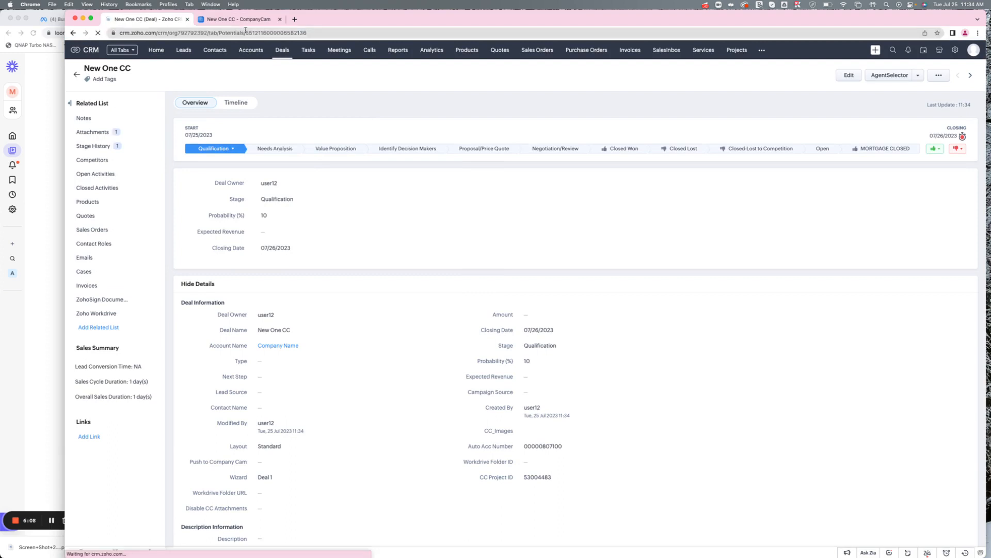
Review the New One CC deal's Attachments list and CompanyCam fields.
{"action": "left_click", "coordinate": [244, 23]}
{"action": "left_click", "coordinate": [153, 23]}
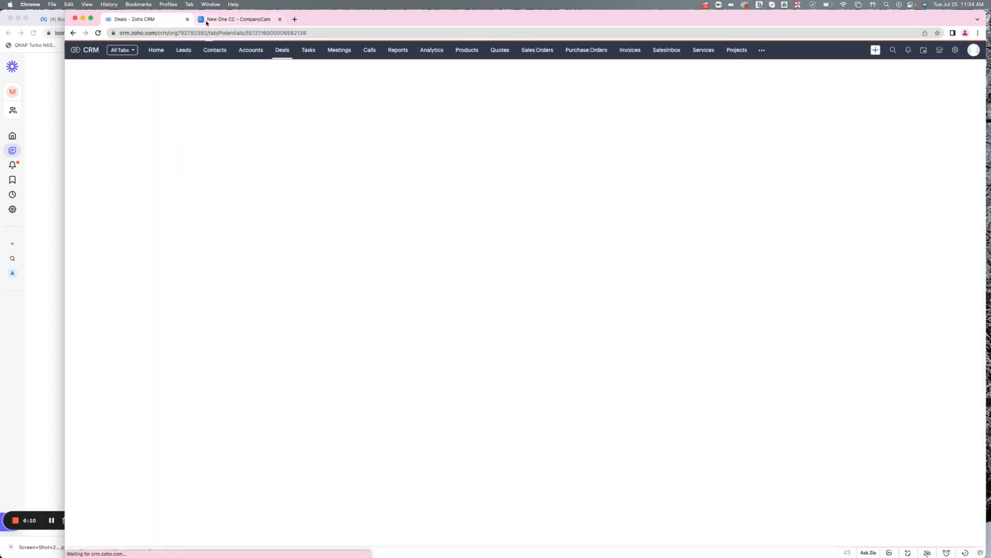
{"action": "scroll", "coordinate": [347, 308], "scroll_direction": "down", "scroll_amount": 2}
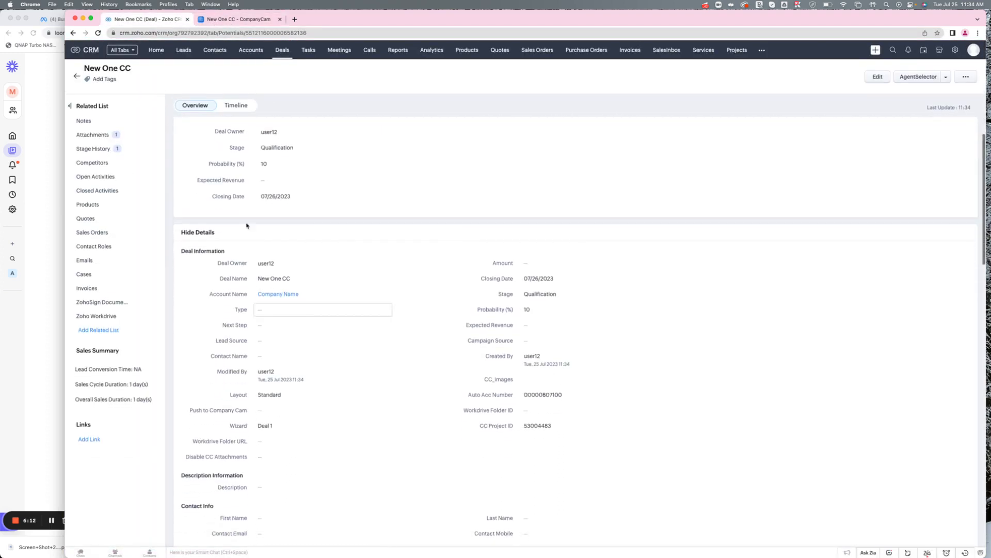
{"action": "left_click", "coordinate": [96, 125]}
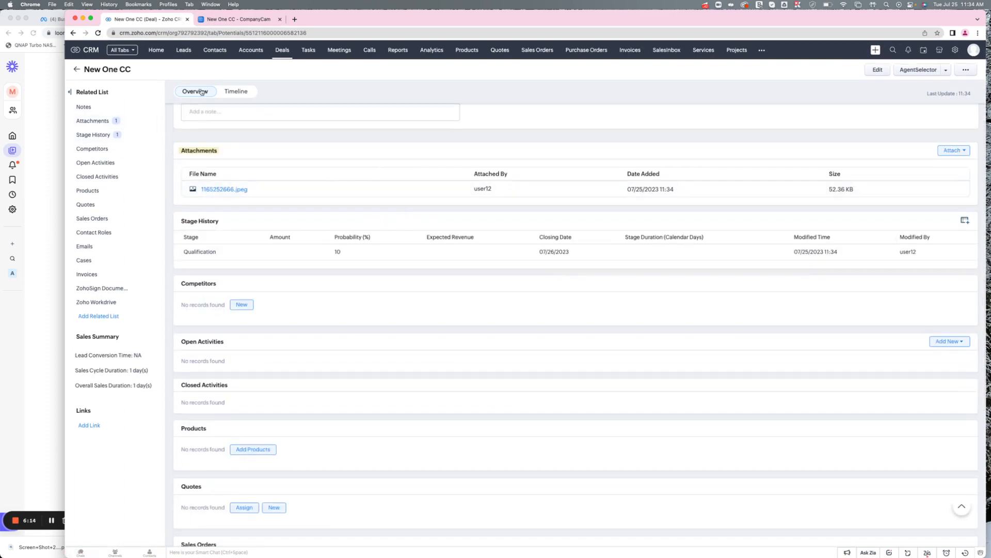
{"action": "scroll", "coordinate": [301, 320], "scroll_direction": "up", "scroll_amount": 10}
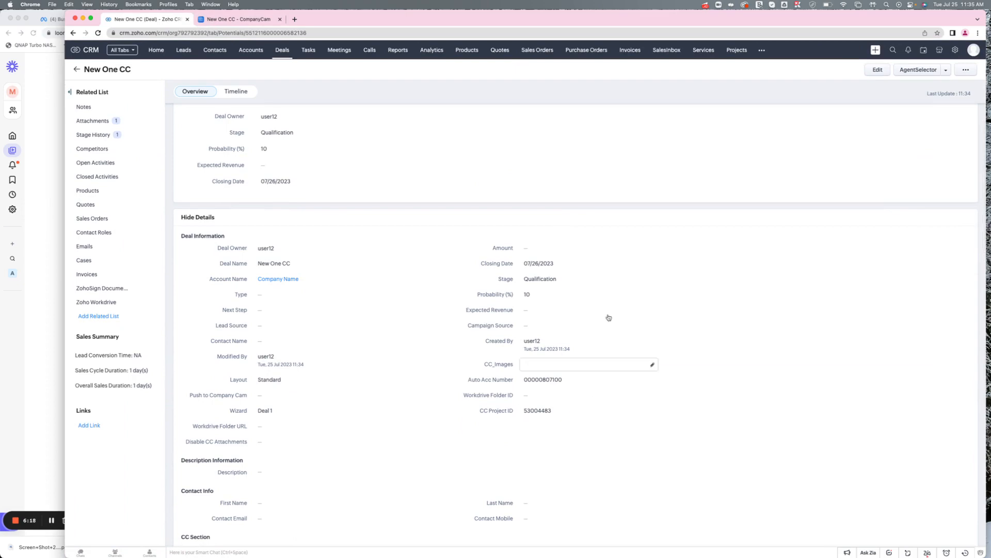
{"action": "left_click", "coordinate": [208, 20]}
{"action": "left_click", "coordinate": [157, 22]}
{"action": "left_click_drag", "start_coordinate": [64, 83], "coordinate": [122, 124]}
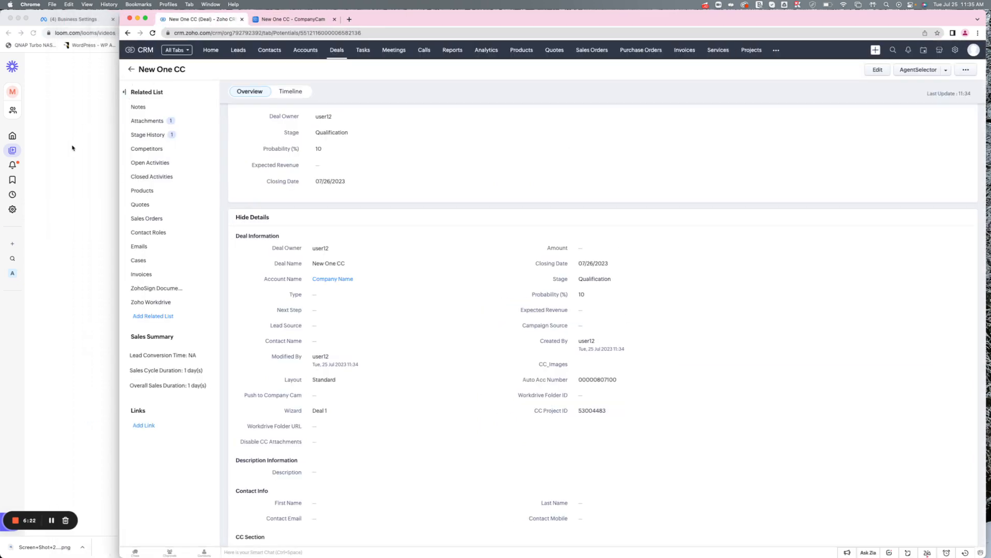